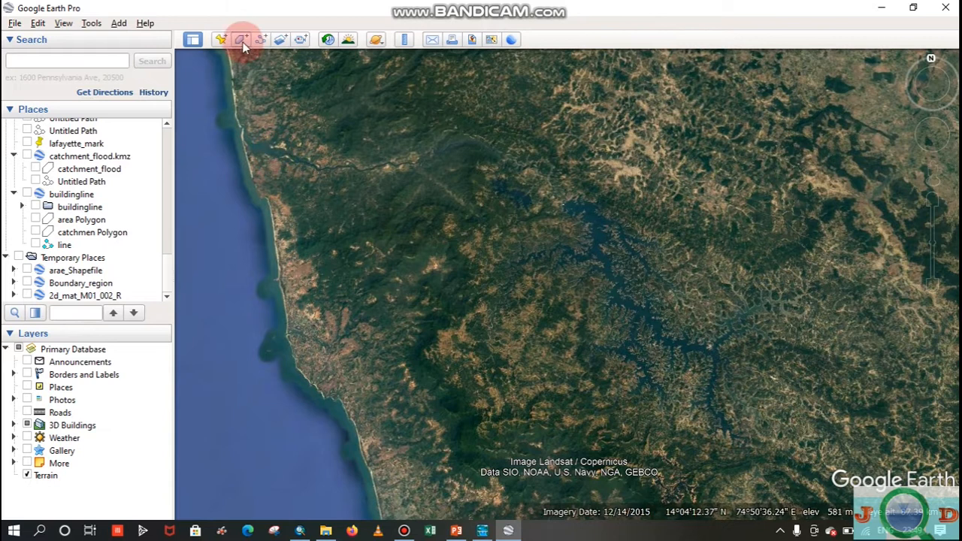
# Step: Start a new polygon and name it projectPolygon
pyautogui.moveTo(212, 69); pyautogui.dragTo(228, 95)
pyautogui.moveTo(174, 135); pyautogui.dragTo(118, 134)
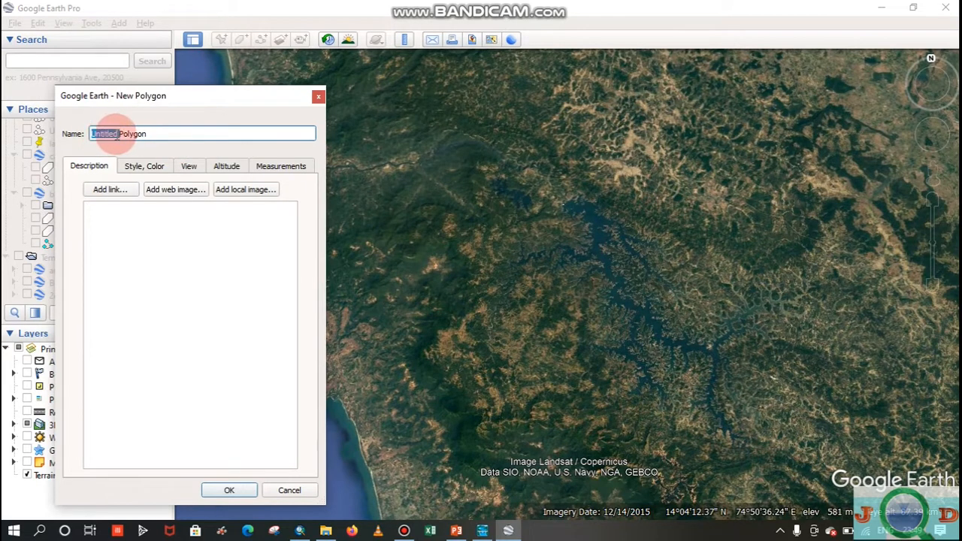
pyautogui.write('projec')
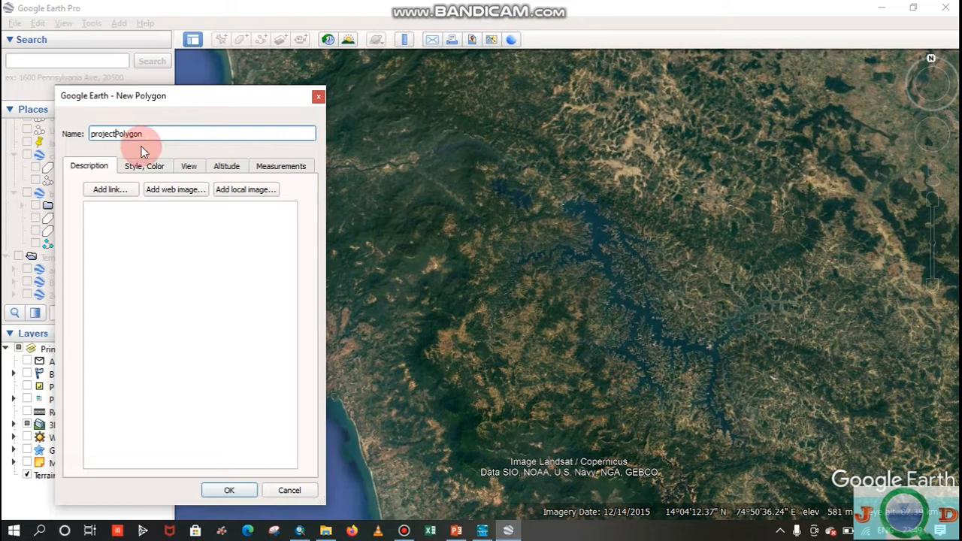
pyautogui.click(184, 207)
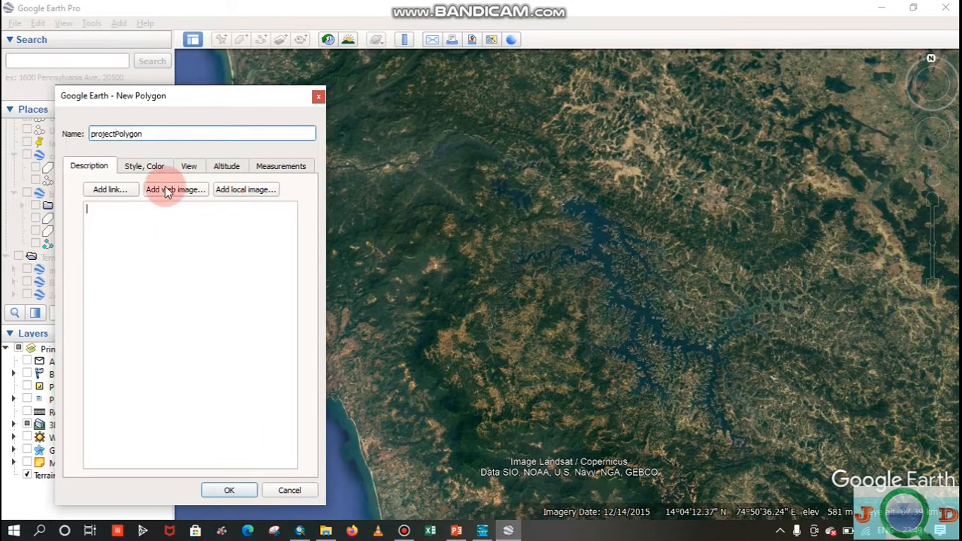
# Step: Style the polygon with 10% area opacity and a cyan #00ffff outline 2.3 wide
pyautogui.click(143, 167)
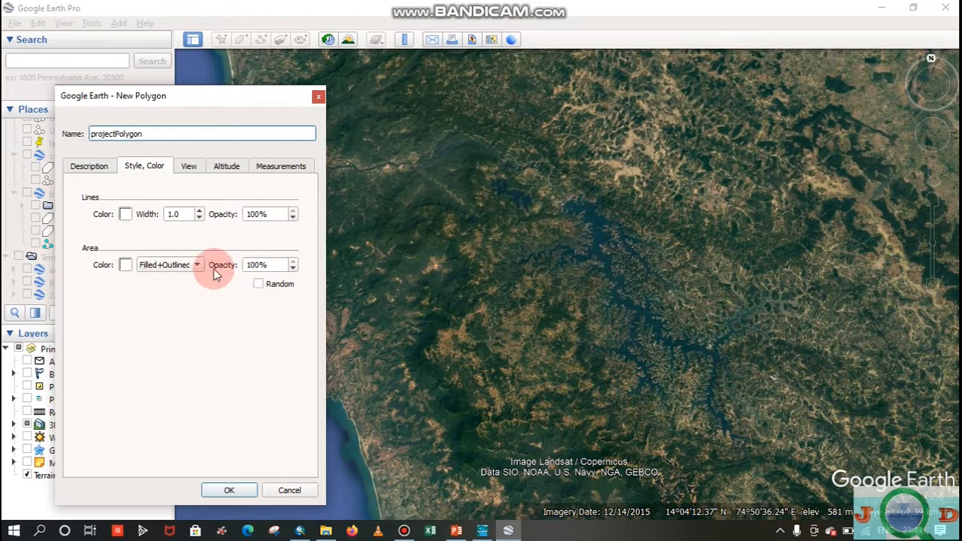
pyautogui.click(256, 265)
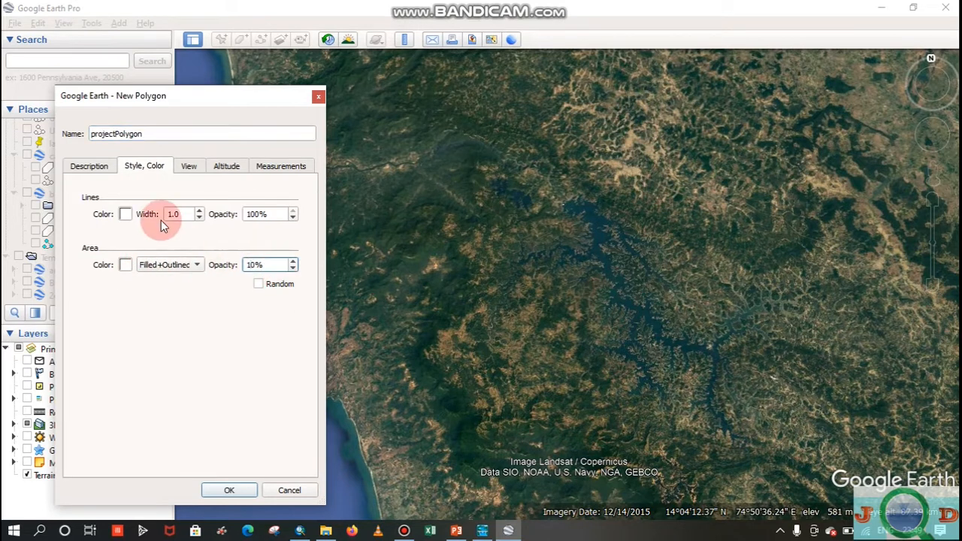
pyautogui.click(129, 213)
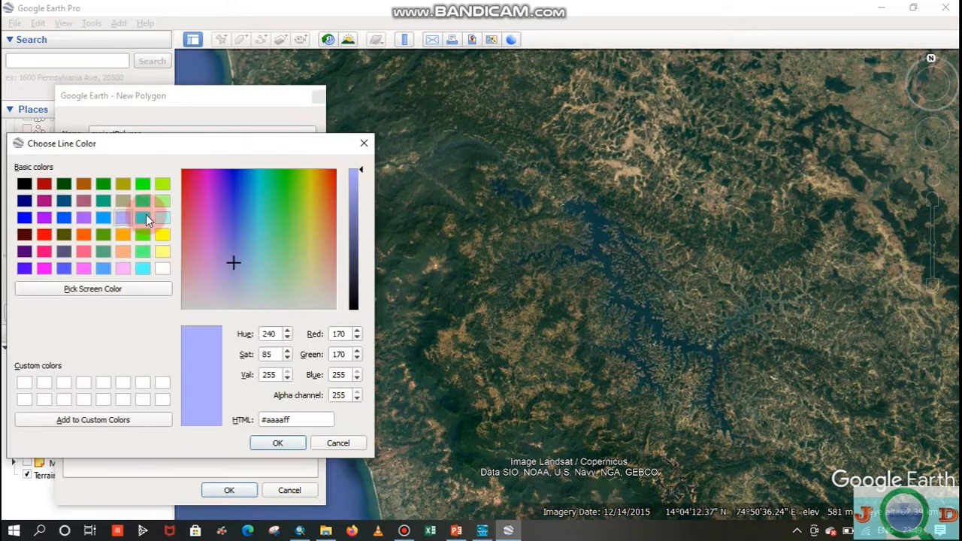
pyautogui.click(145, 217)
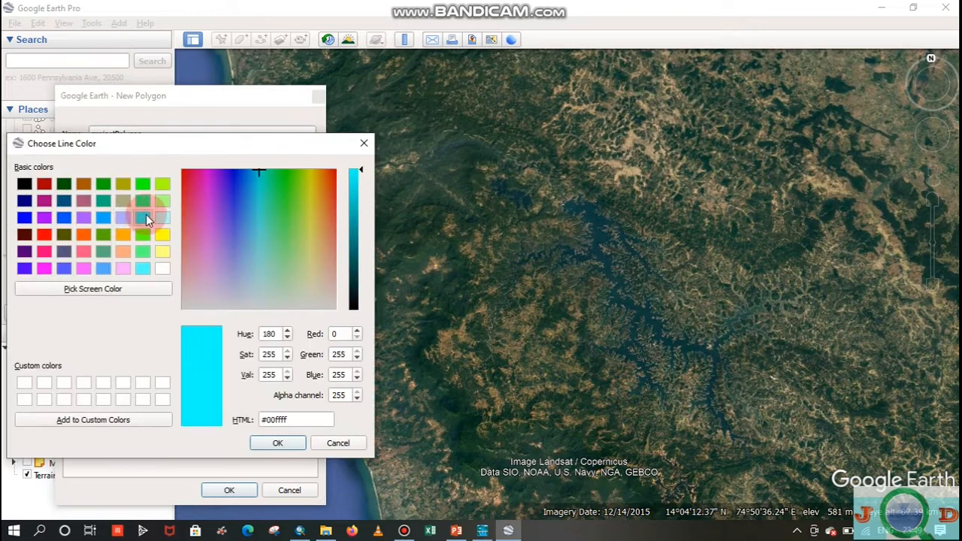
pyautogui.click(278, 443)
pyautogui.click(200, 210)
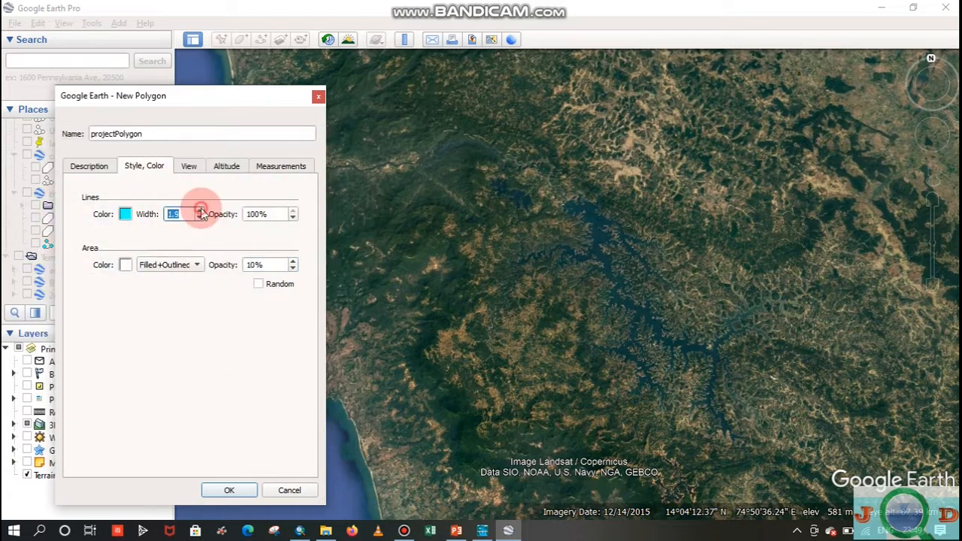
# Step: Trace the polygon freehand around the whole reservoir and west to the coast near the river mouth, and accept it
pyautogui.moveTo(246, 111); pyautogui.dragTo(147, 54)
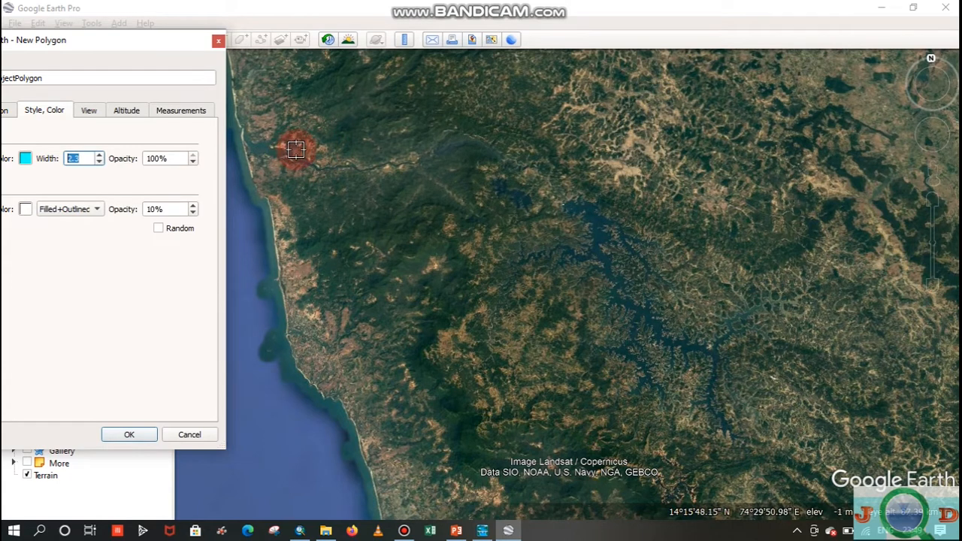
pyautogui.moveTo(284, 168)
pyautogui.mouseDown()
pyautogui.moveTo(317, 128)
pyautogui.moveTo(371, 105)
pyautogui.moveTo(491, 100)
pyautogui.moveTo(625, 166)
pyautogui.moveTo(794, 223)
pyautogui.moveTo(859, 393)
pyautogui.moveTo(766, 455)
pyautogui.moveTo(658, 485)
pyautogui.moveTo(623, 477)
pyautogui.moveTo(498, 408)
pyautogui.moveTo(421, 289)
pyautogui.moveTo(376, 247)
pyautogui.moveTo(273, 198)
pyautogui.moveTo(291, 198)
pyautogui.mouseUp()
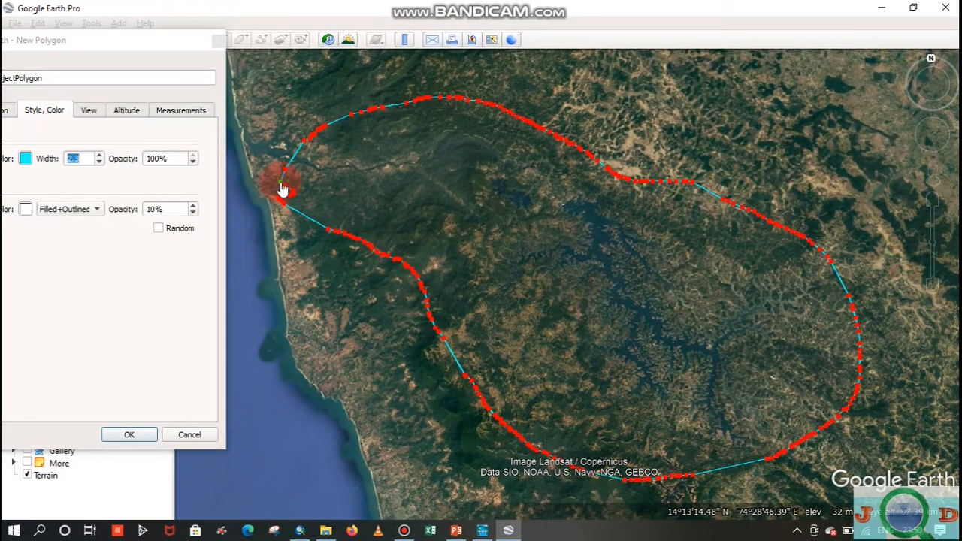
pyautogui.moveTo(282, 188); pyautogui.dragTo(285, 197)
pyautogui.click(148, 436)
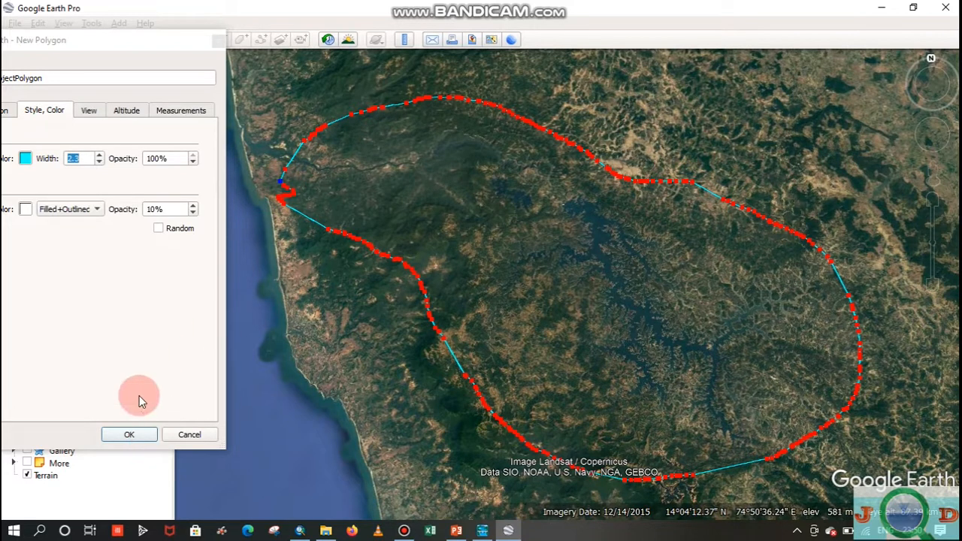
pyautogui.moveTo(112, 32); pyautogui.dragTo(170, 11)
pyautogui.click(198, 403)
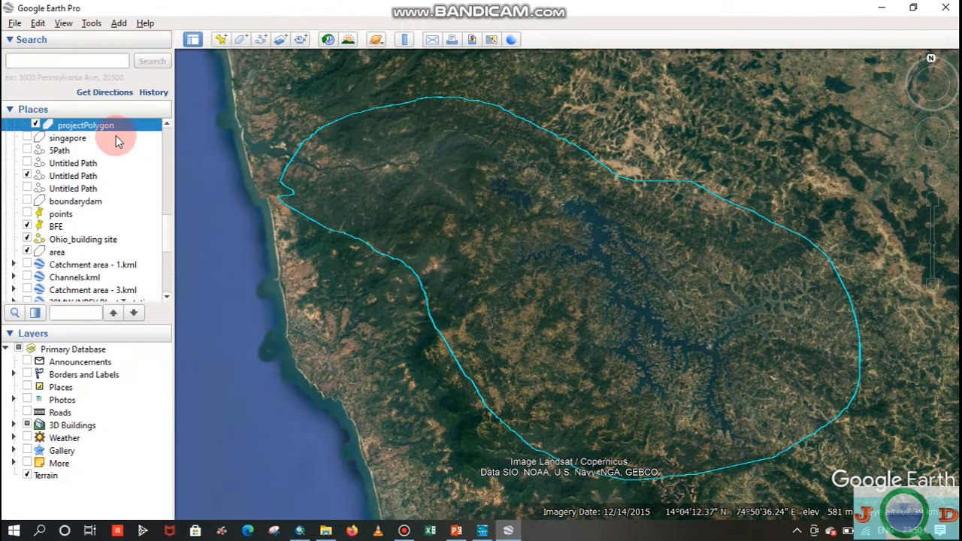
# Step: Save the projectPolygon place as projectPolygon.kmz in the Desktop folder named file
pyautogui.rightClick(120, 129)
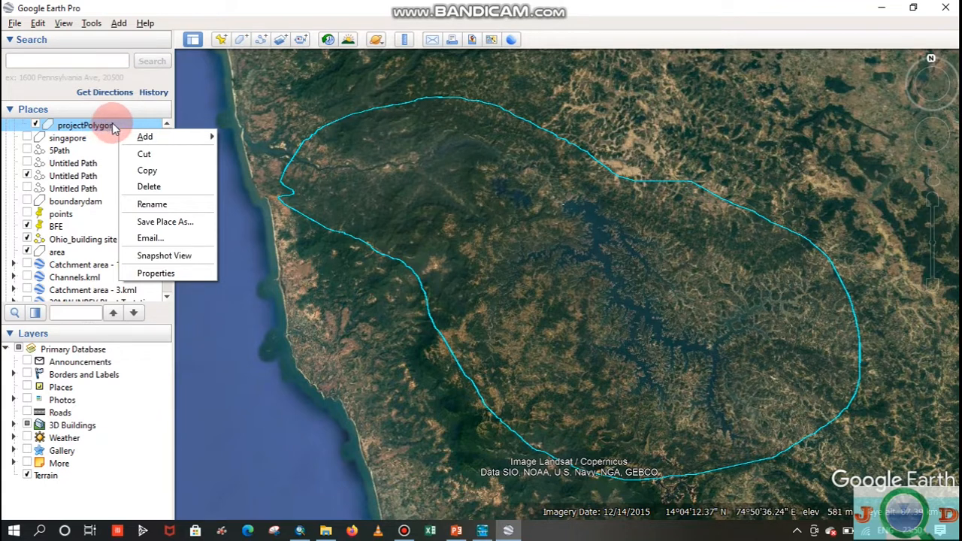
pyautogui.click(194, 222)
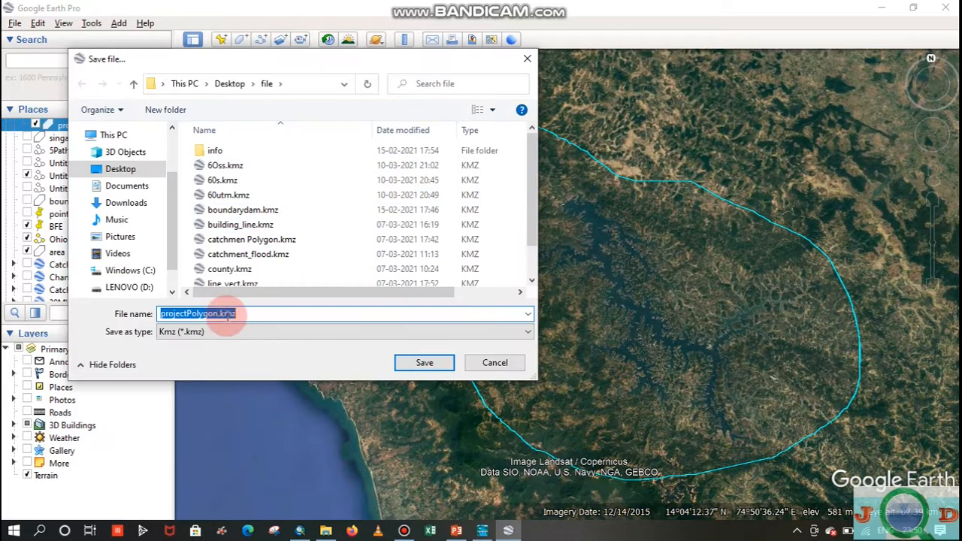
pyautogui.click(424, 363)
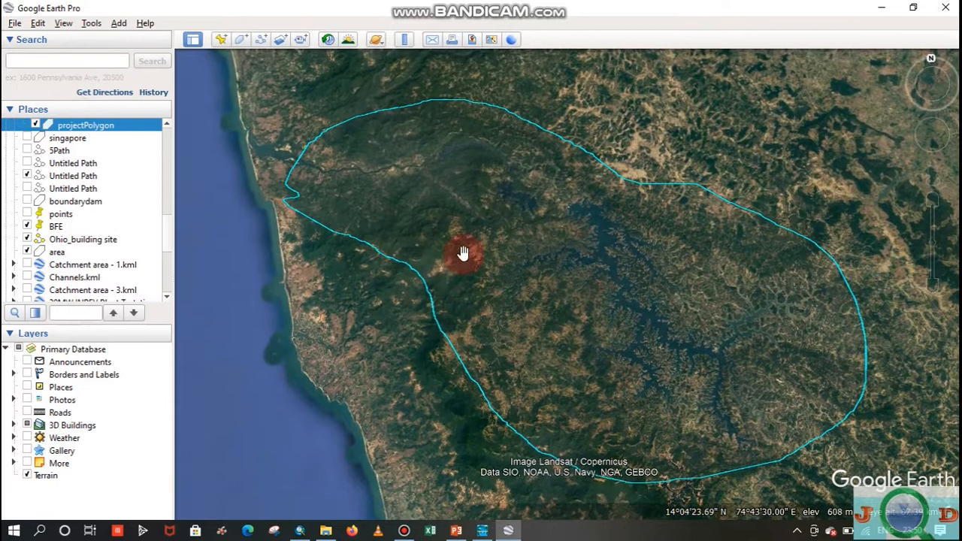
pyautogui.moveTo(457, 256); pyautogui.dragTo(525, 257)
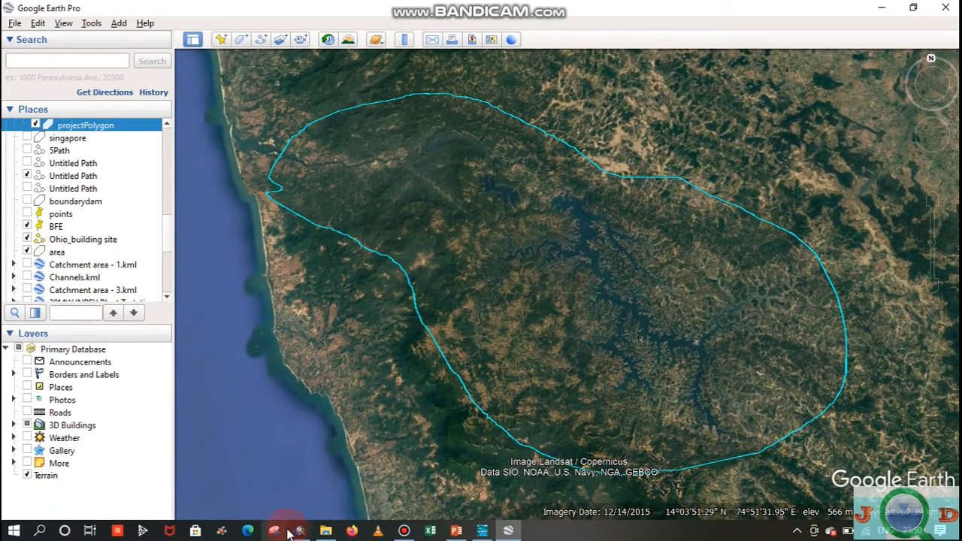
# Step: Switch to ArcMap and open the KML To Layer conversion tool
pyautogui.moveTo(299, 533)
pyautogui.click(290, 475)
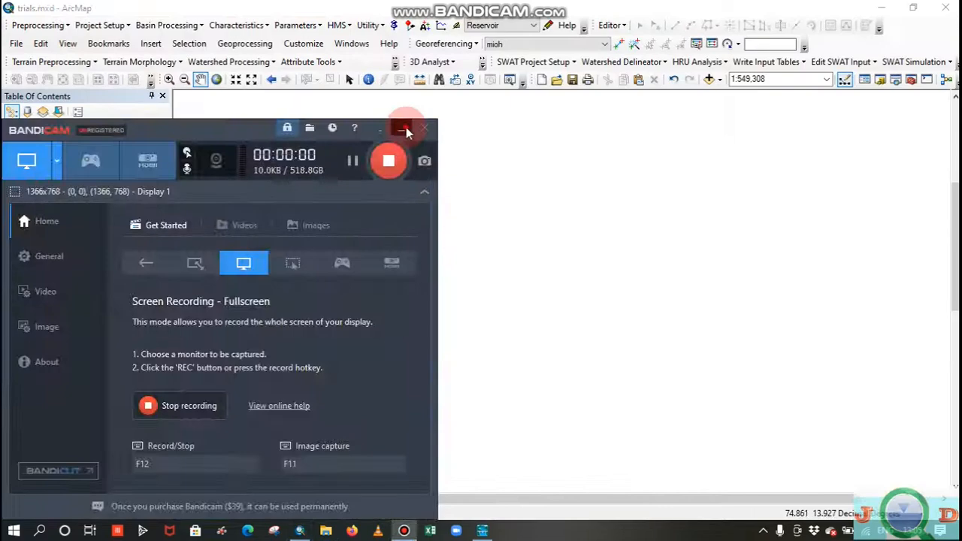
pyautogui.click(404, 130)
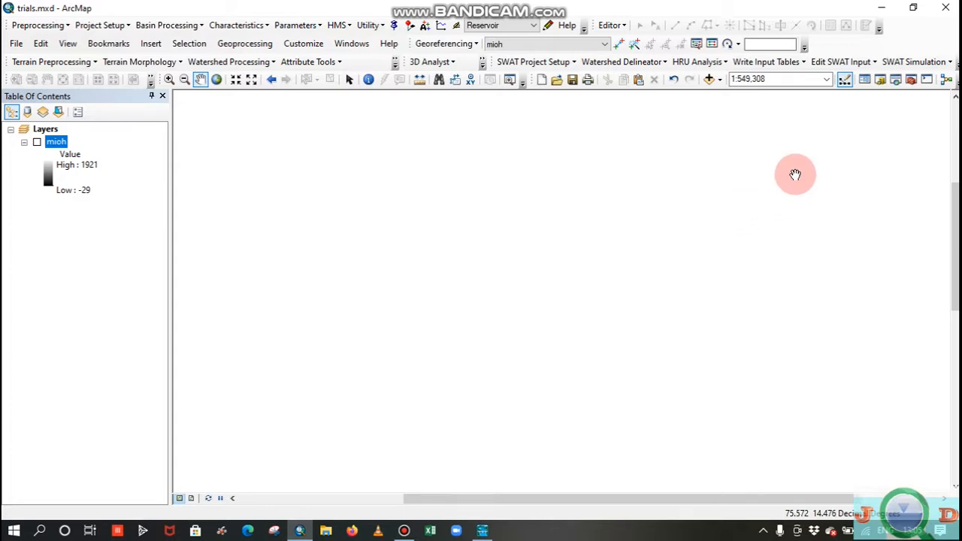
pyautogui.click(911, 81)
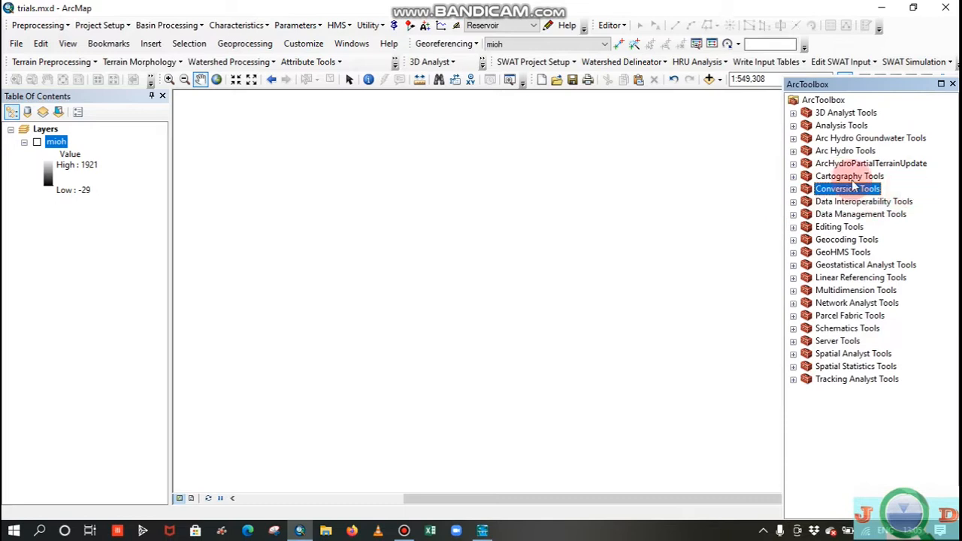
pyautogui.click(793, 188)
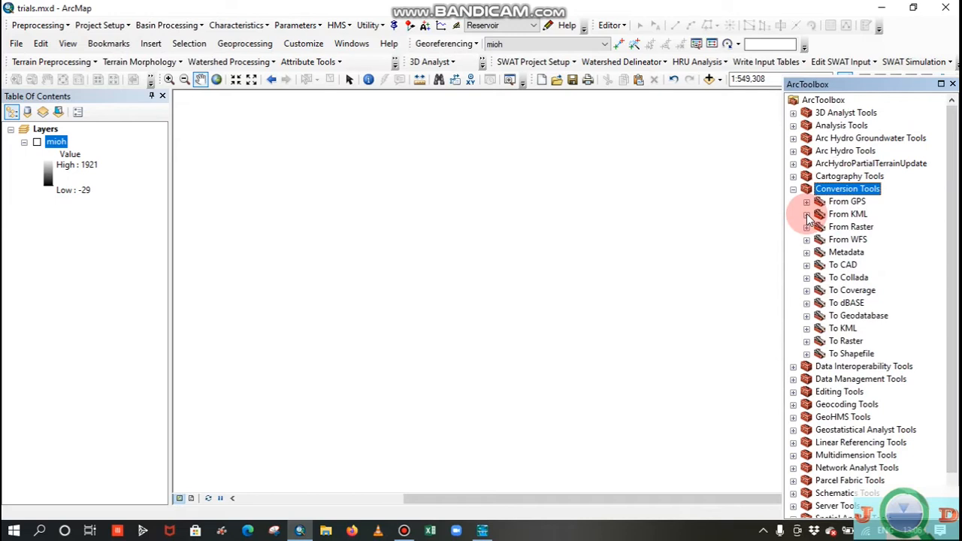
pyautogui.click(806, 214)
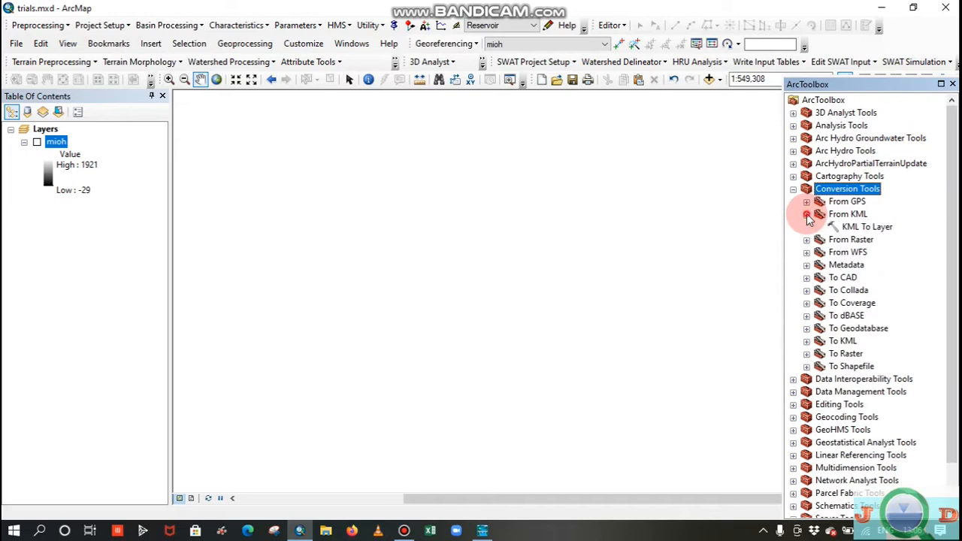
pyautogui.click(861, 228)
pyautogui.doubleClick(839, 226)
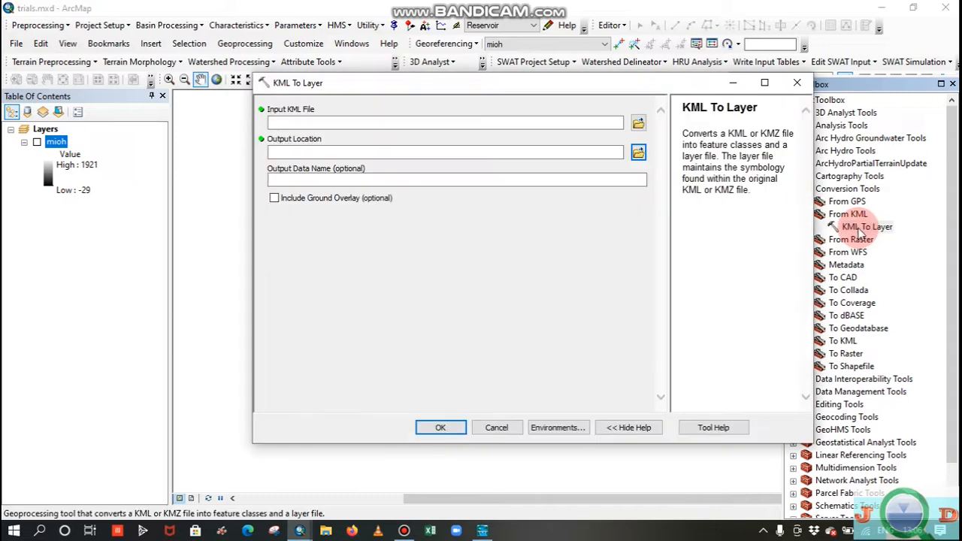
# Step: Choose prj Polygon.kmz from the Desktop folder named file as the input KML file
pyautogui.click(637, 124)
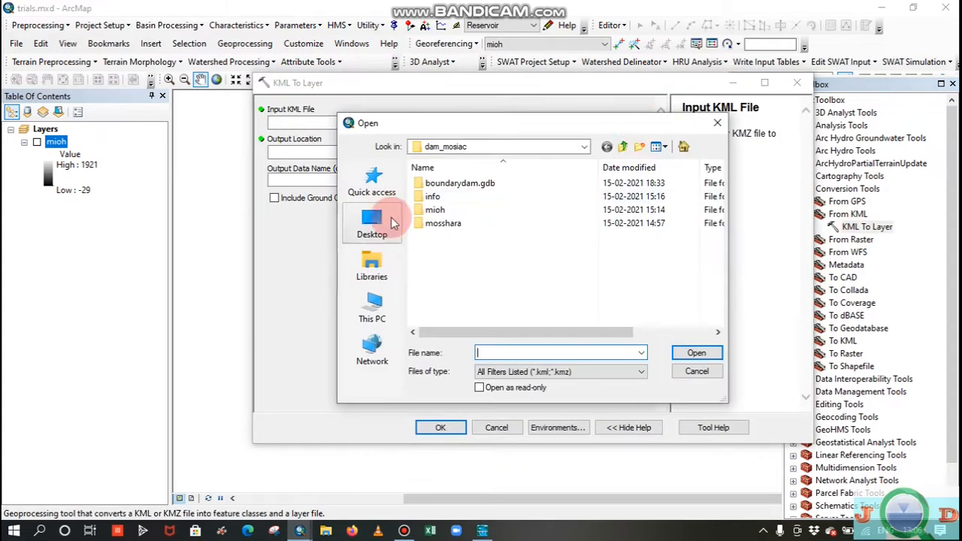
pyautogui.click(378, 239)
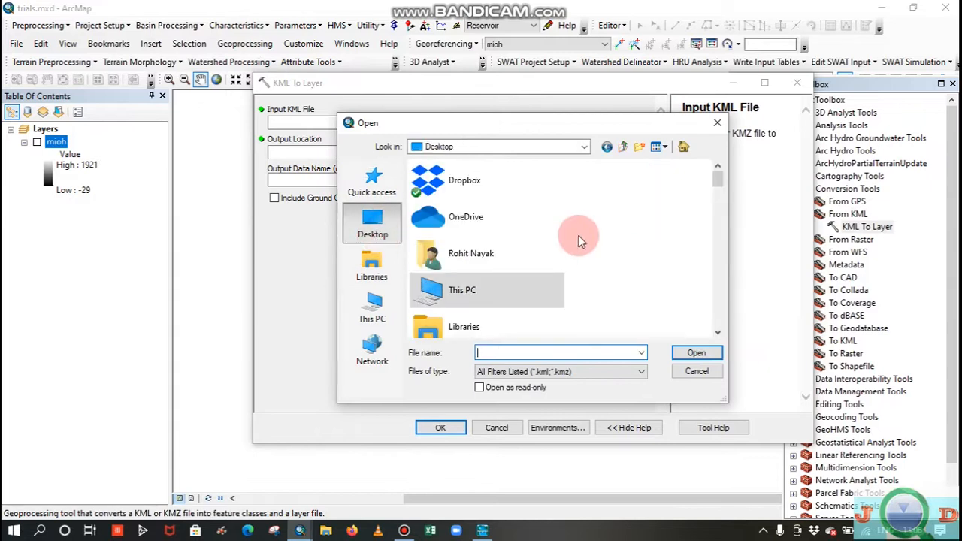
pyautogui.moveTo(719, 184); pyautogui.dragTo(719, 242)
pyautogui.doubleClick(452, 189)
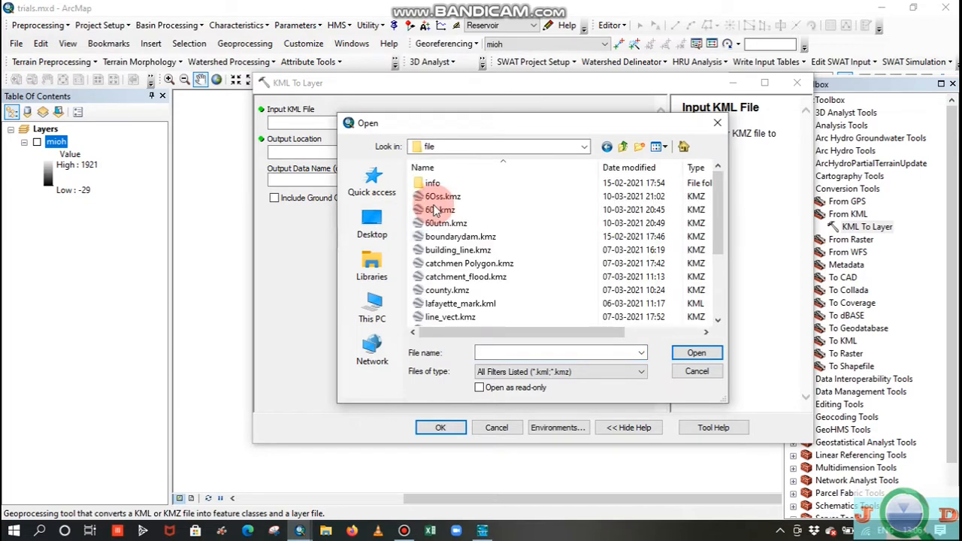
pyautogui.moveTo(725, 226); pyautogui.dragTo(720, 321)
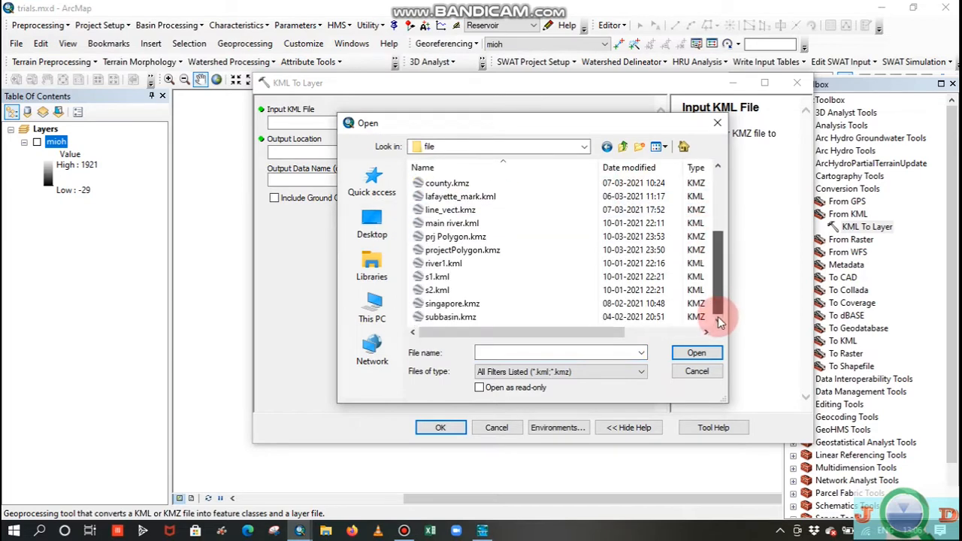
pyautogui.click(551, 239)
pyautogui.click(697, 354)
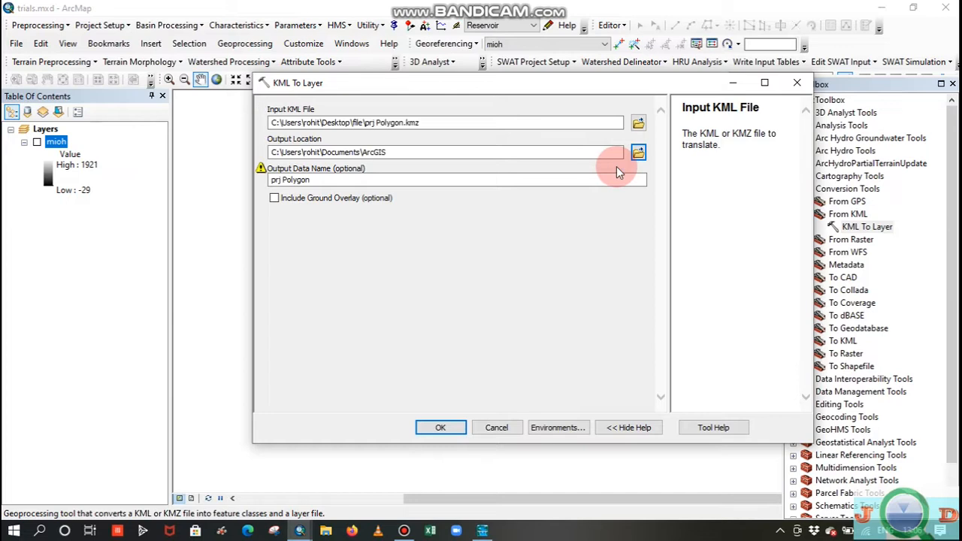
# Step: Set the conversion's output location to the DAM break folder on the Desktop
pyautogui.click(636, 152)
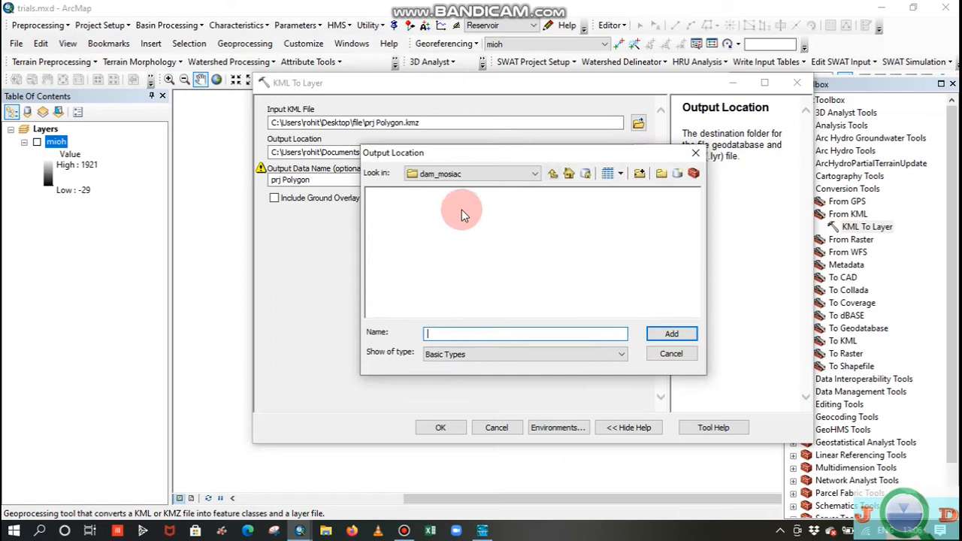
pyautogui.click(466, 333)
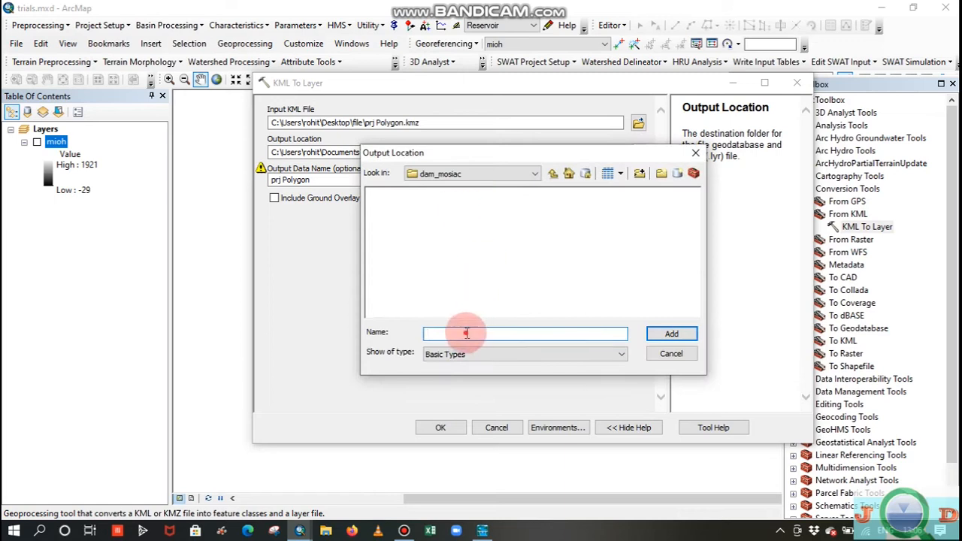
pyautogui.click(553, 174)
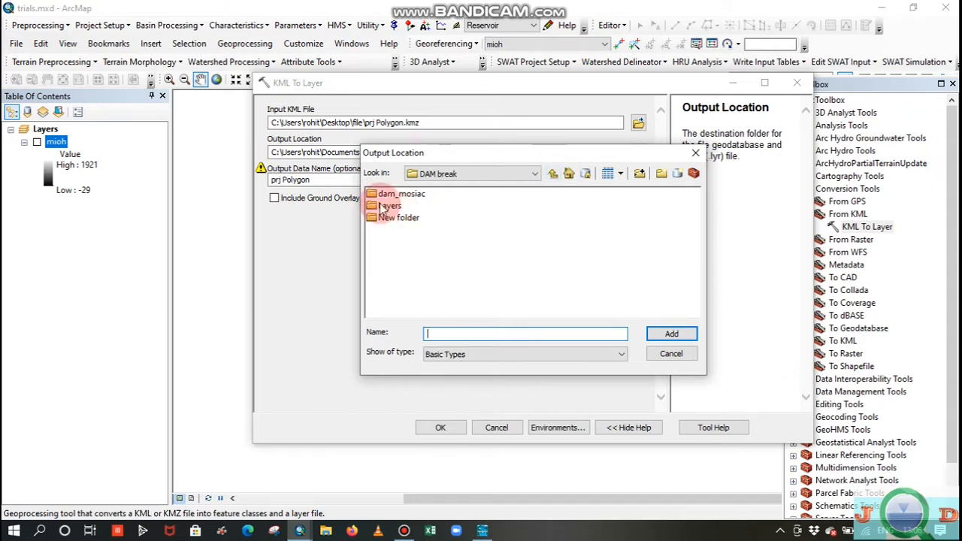
pyautogui.click(552, 174)
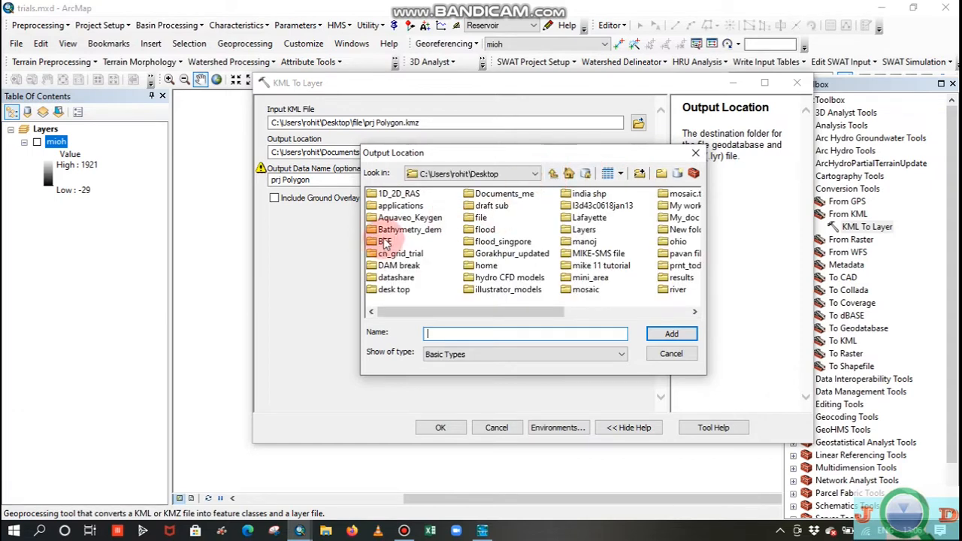
pyautogui.click(398, 265)
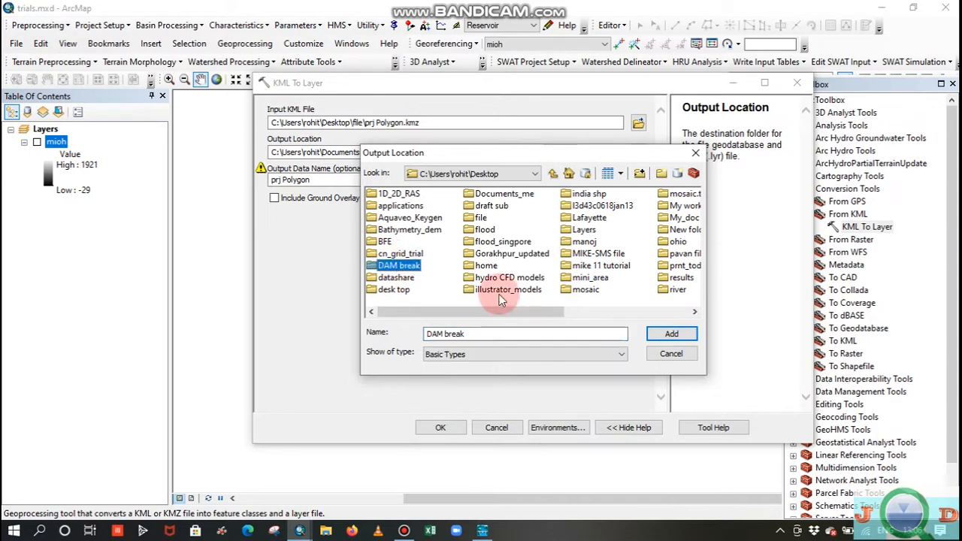
pyautogui.click(661, 333)
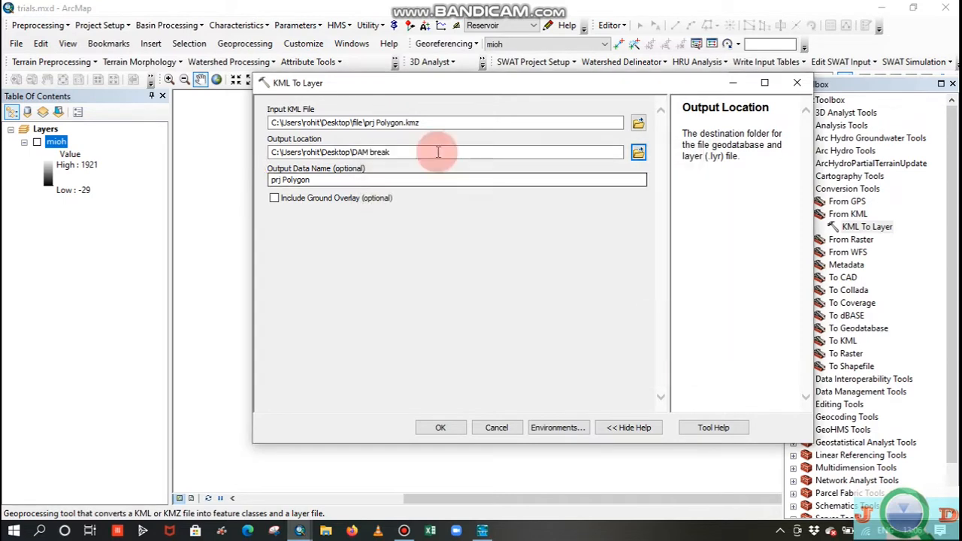
# Step: Set the conversion's output data name to projectfile and run the KML To Layer conversion
pyautogui.click(283, 180)
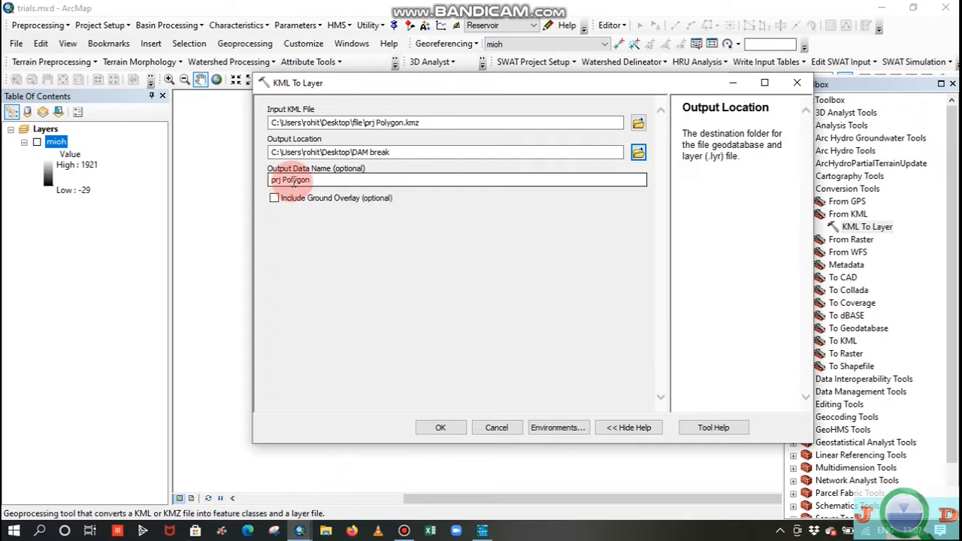
pyautogui.keyDown('shift'); pyautogui.click(262, 183); pyautogui.keyUp('shift')
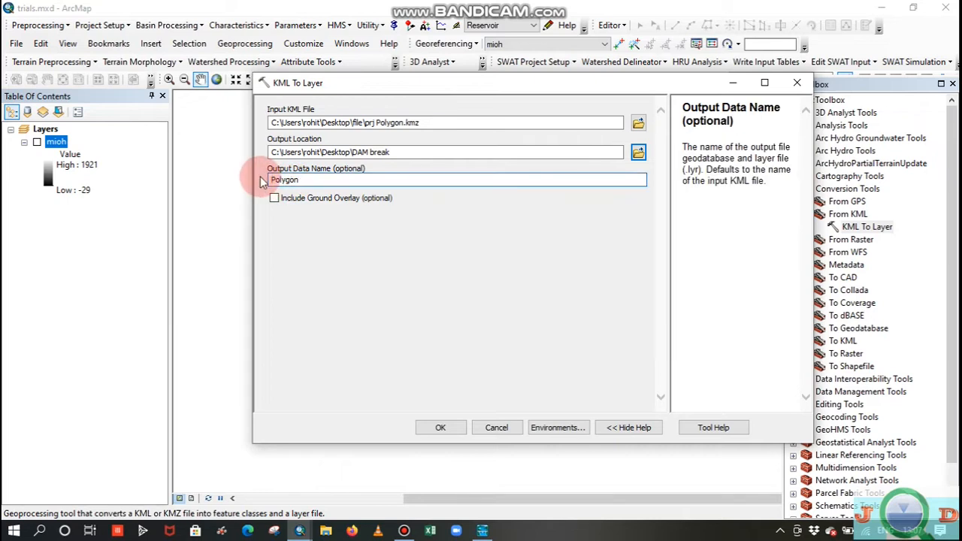
pyautogui.write('projectfile')
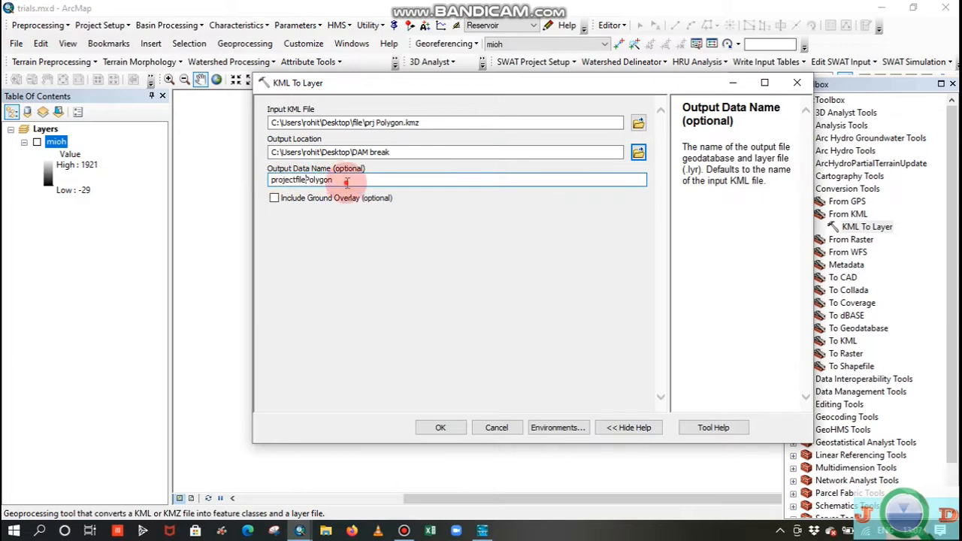
pyautogui.moveTo(344, 183); pyautogui.dragTo(308, 181)
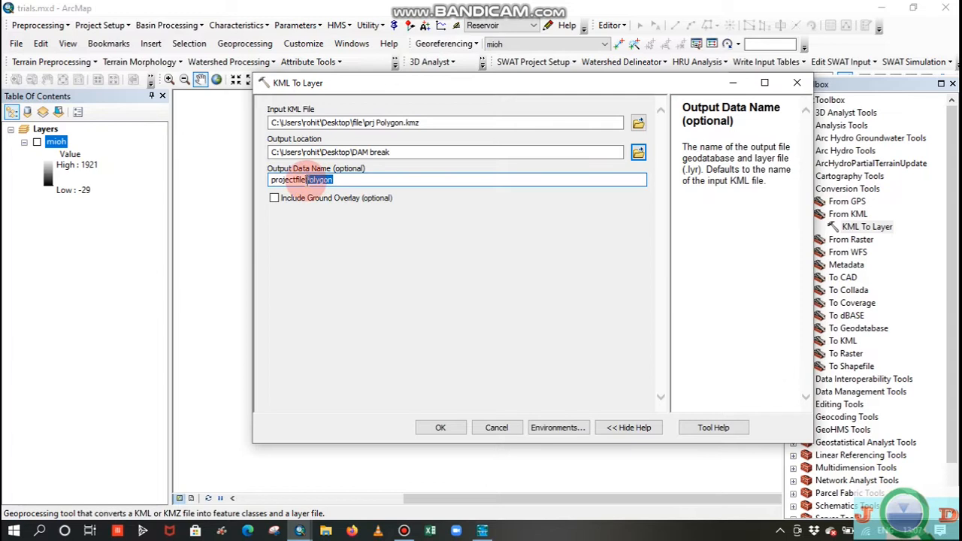
pyautogui.click(451, 430)
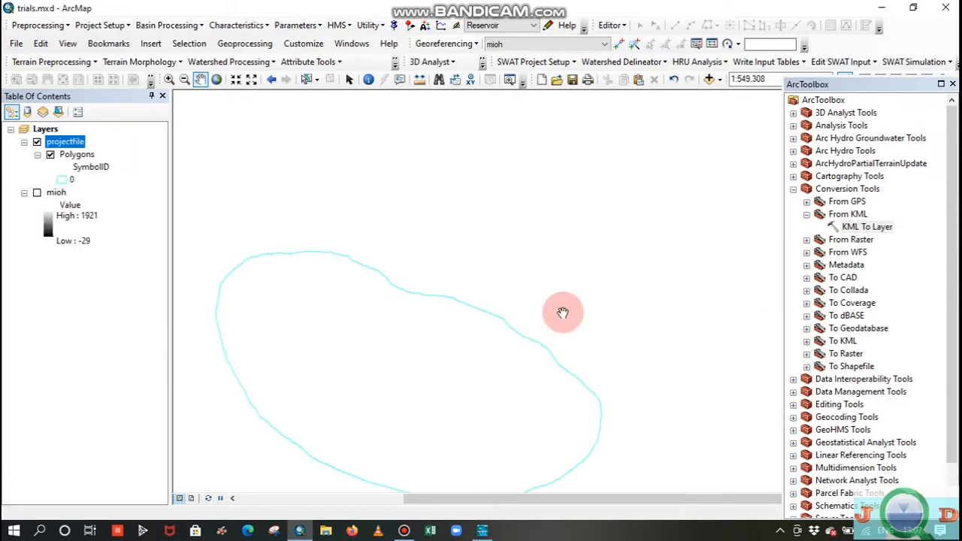
# Step: Turn on the mioh elevation raster so it displays beneath the projectfile polygon
pyautogui.moveTo(365, 328); pyautogui.dragTo(422, 203)
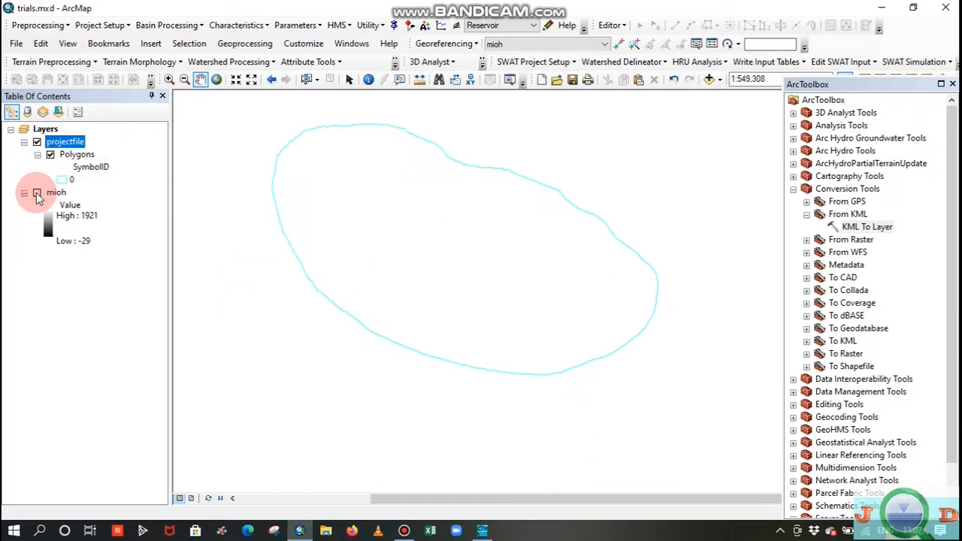
pyautogui.moveTo(412, 204); pyautogui.dragTo(393, 197)
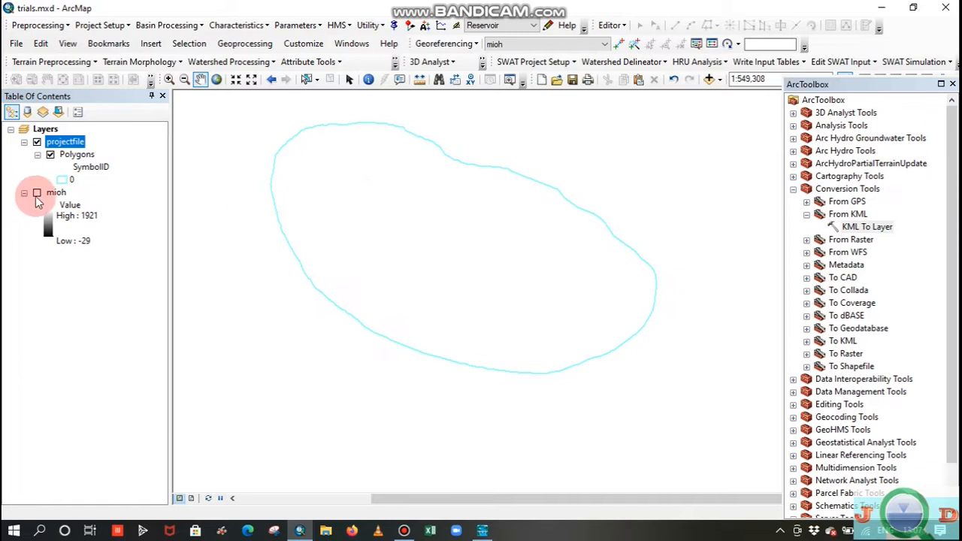
pyautogui.click(36, 193)
pyautogui.moveTo(545, 284); pyautogui.dragTo(569, 323)
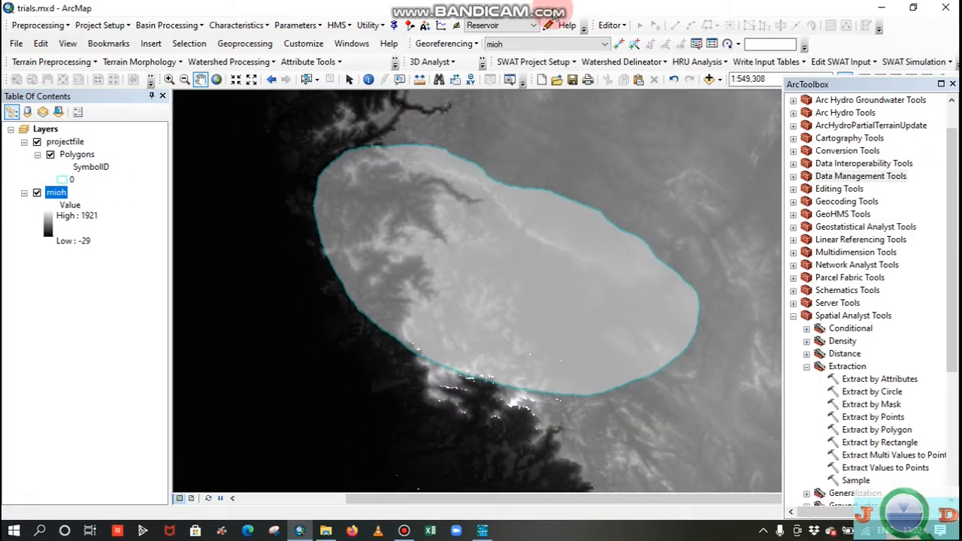
pyautogui.moveTo(541, 283); pyautogui.dragTo(561, 273)
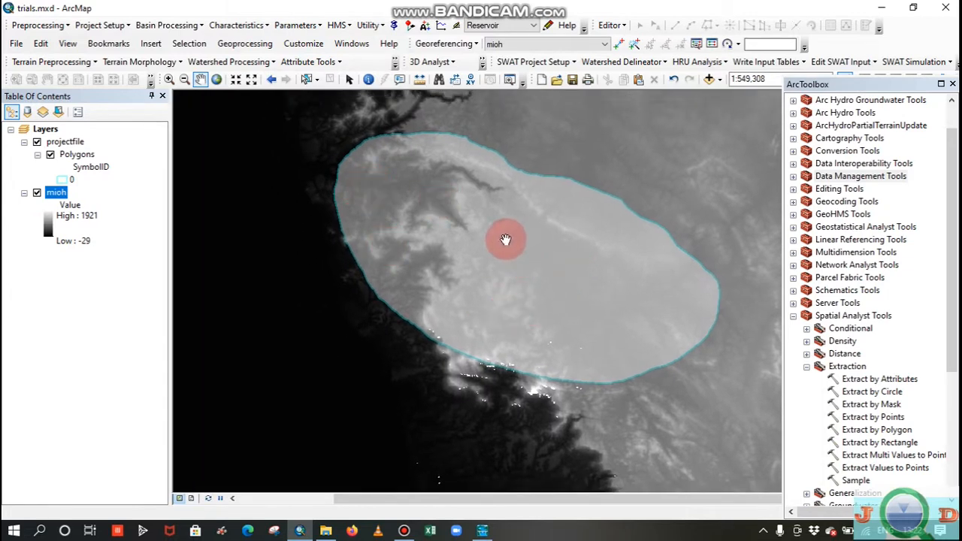
pyautogui.moveTo(506, 239); pyautogui.dragTo(487, 233)
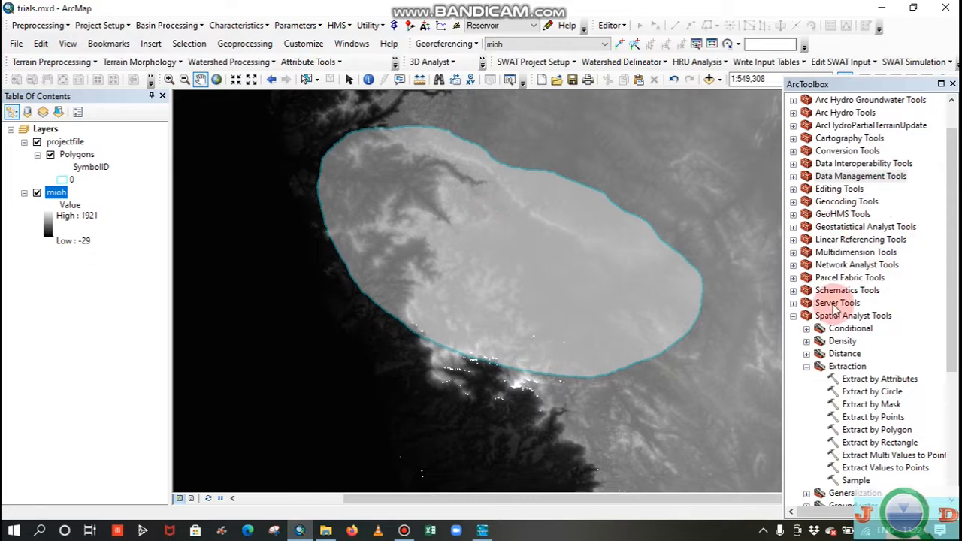
# Step: Open the feature Project tool from Data Management's Projections and Transformations and set projectfile\Polygons as the input dataset
pyautogui.doubleClick(800, 176)
pyautogui.moveTo(948, 222); pyautogui.dragTo(952, 250)
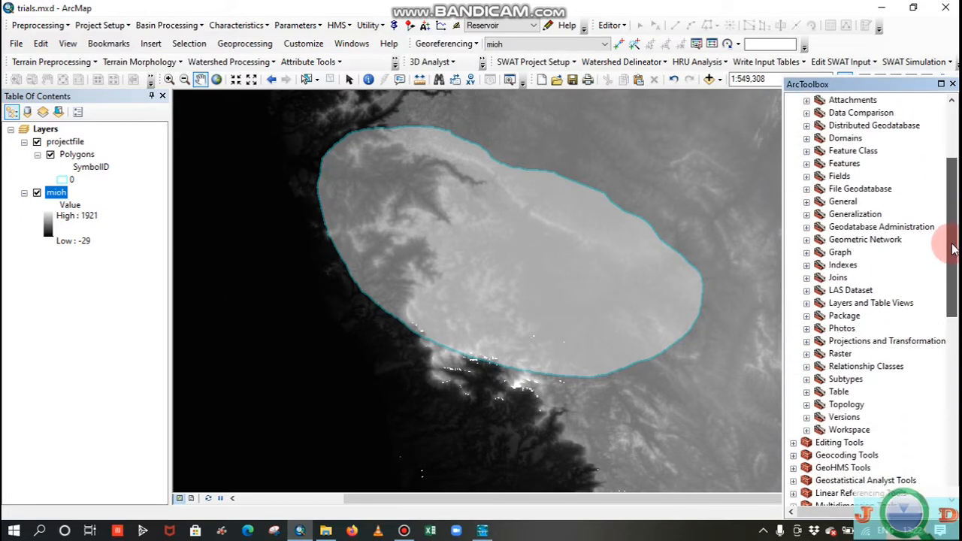
pyautogui.click(806, 342)
pyautogui.click(820, 316)
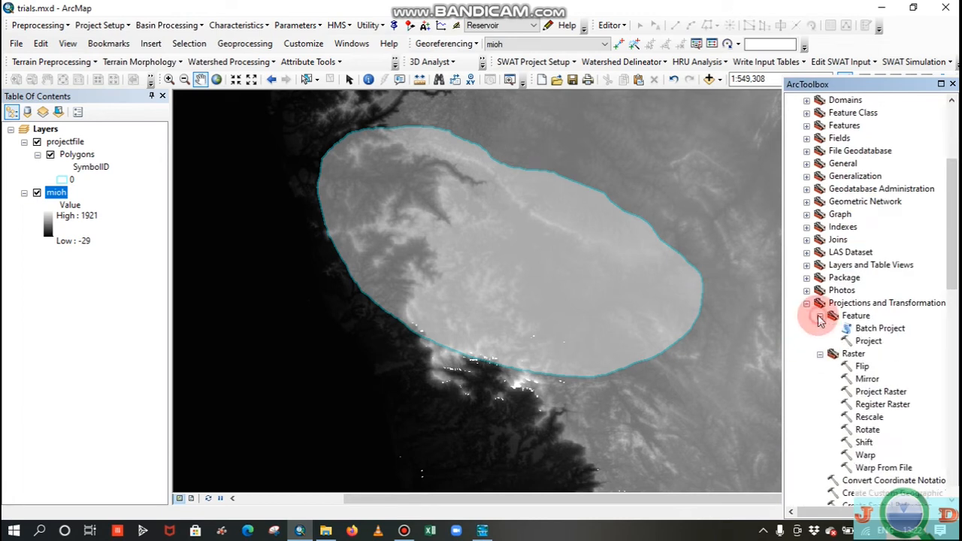
pyautogui.click(866, 342)
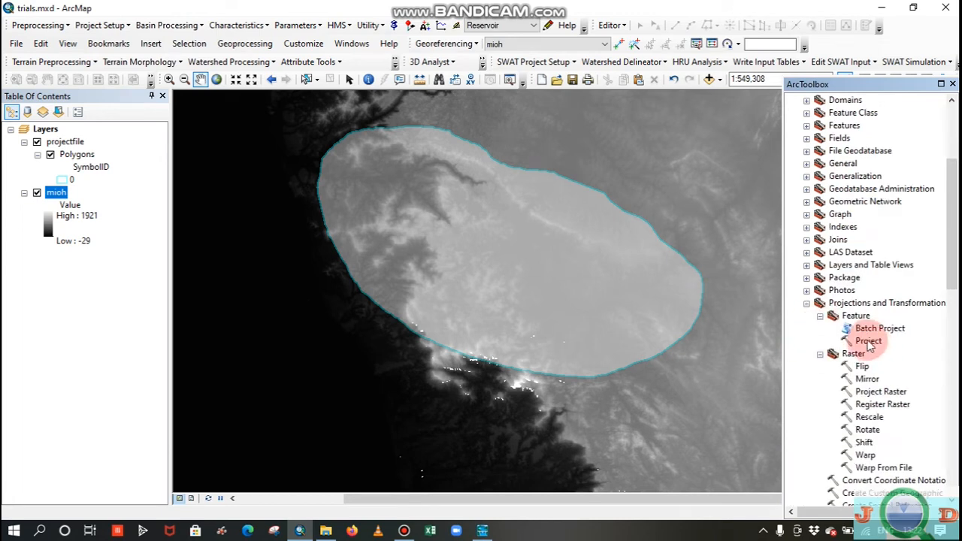
pyautogui.doubleClick(868, 342)
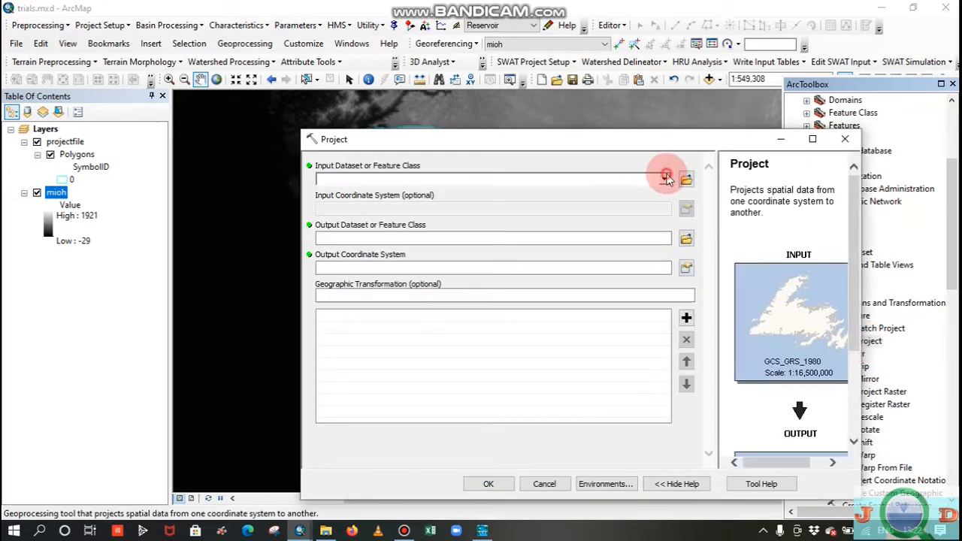
pyautogui.click(666, 179)
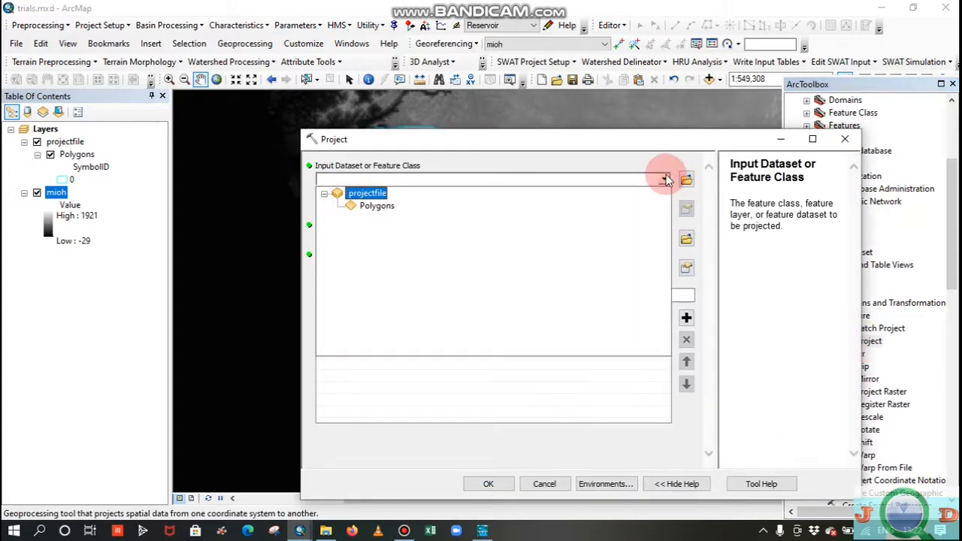
pyautogui.click(377, 205)
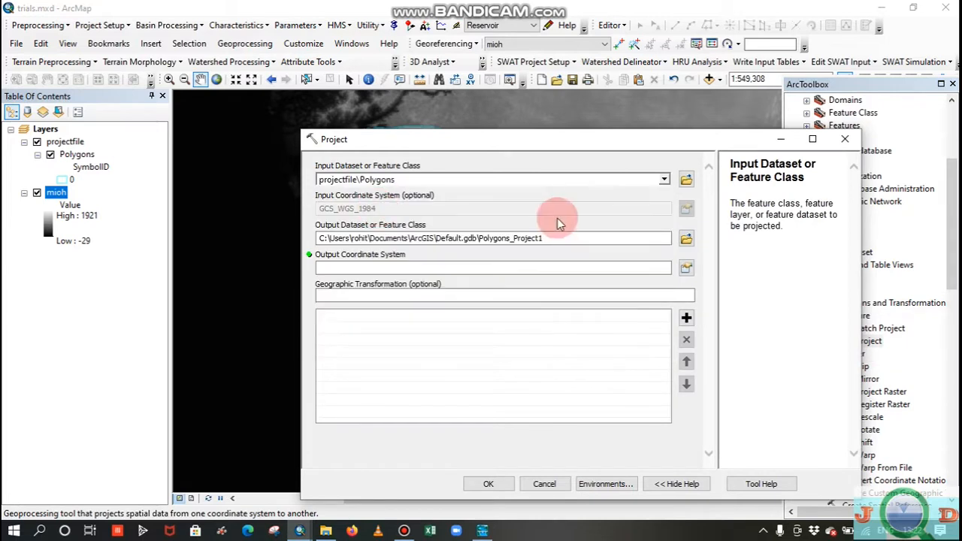
# Step: Set the projected output to trial_prj in the 1D_2D_RAS folder and open the output coordinate system selection
pyautogui.click(685, 240)
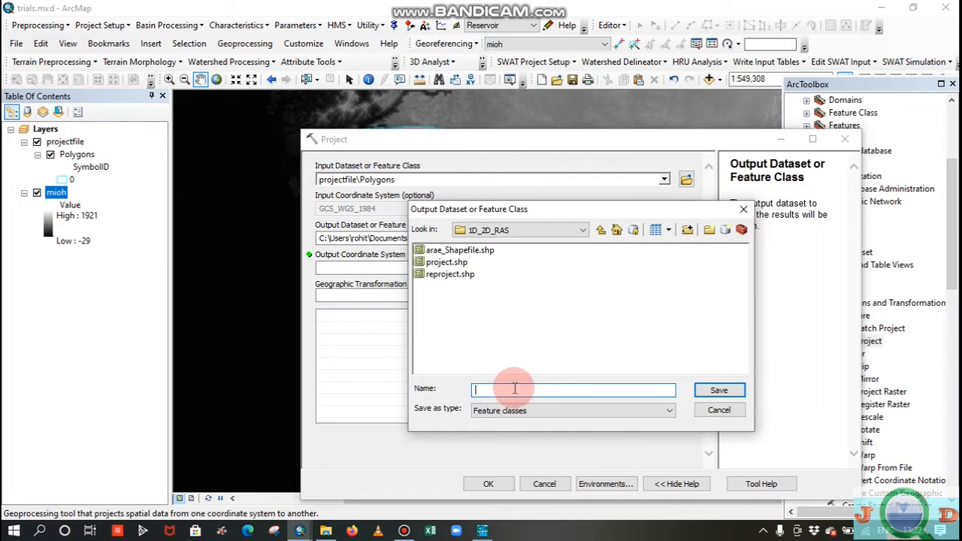
pyautogui.write('trial_pr')
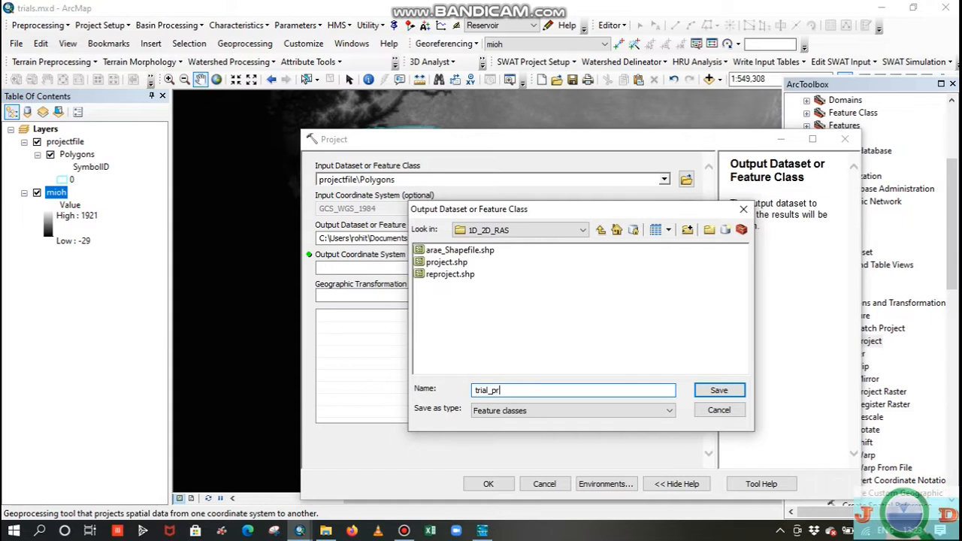
pyautogui.write('j')
pyautogui.click(721, 391)
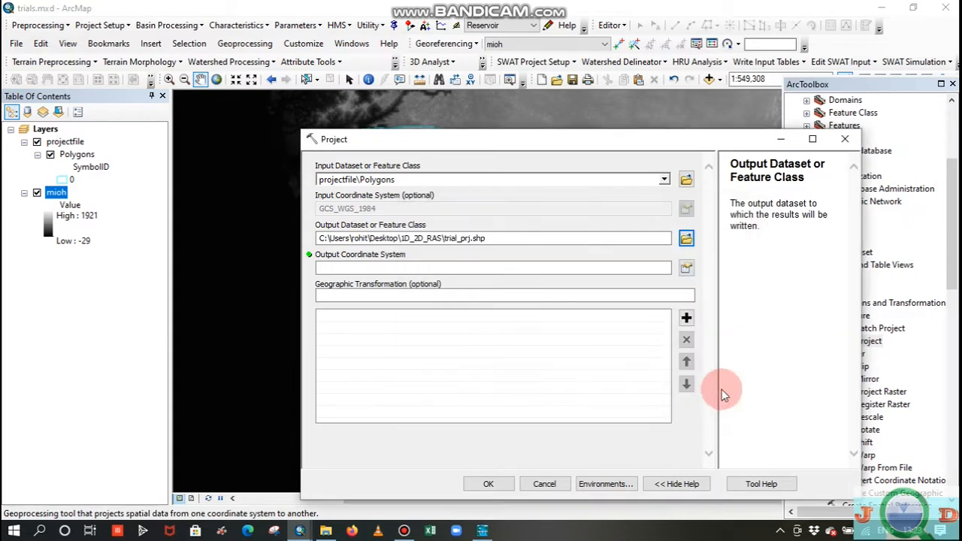
pyautogui.click(685, 269)
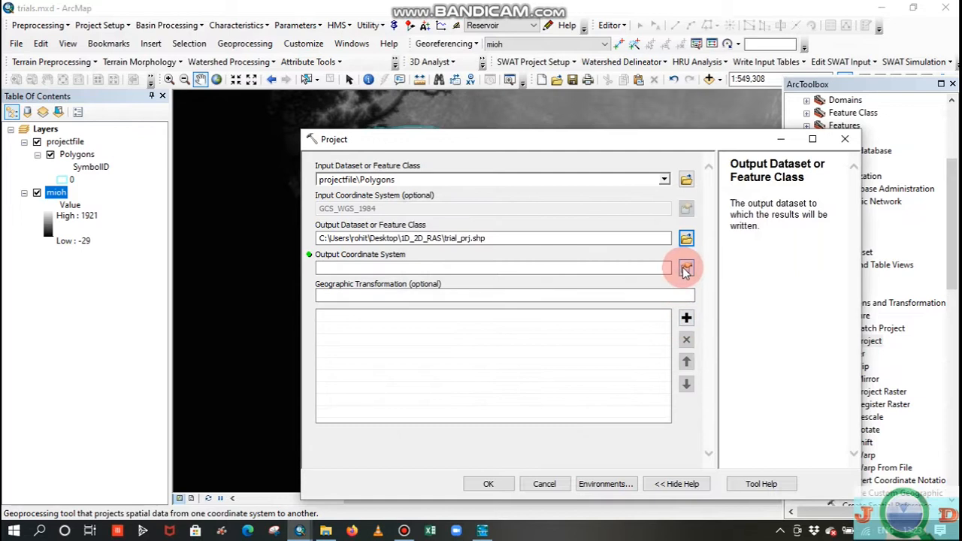
pyautogui.click(684, 269)
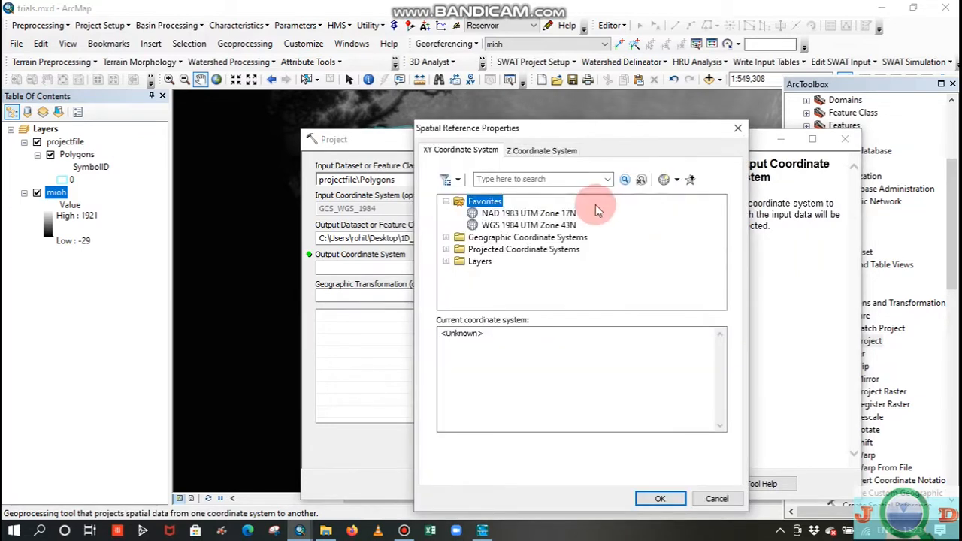
pyautogui.moveTo(635, 131); pyautogui.dragTo(784, 91)
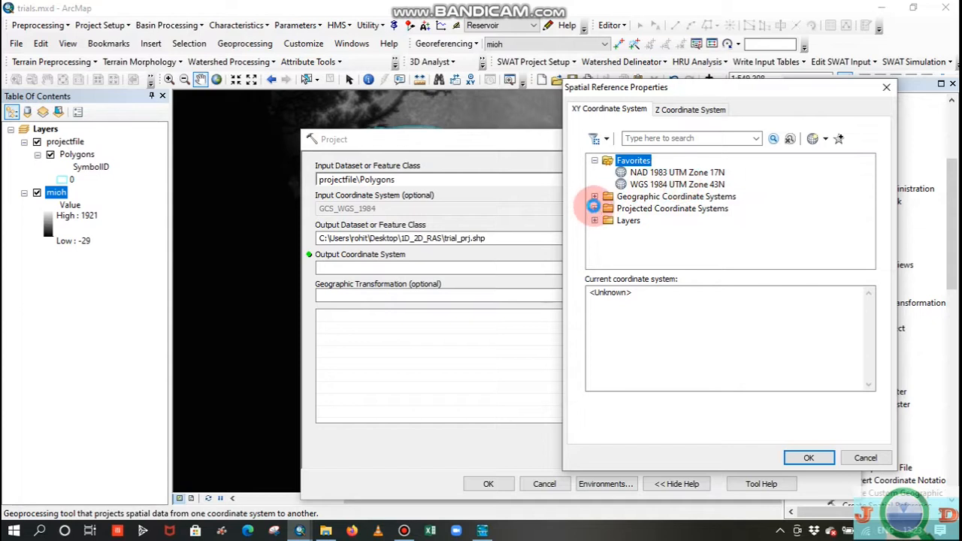
# Step: Examine the WGS 1984 Northern Hemisphere UTM zones among the projected coordinate systems
pyautogui.click(593, 207)
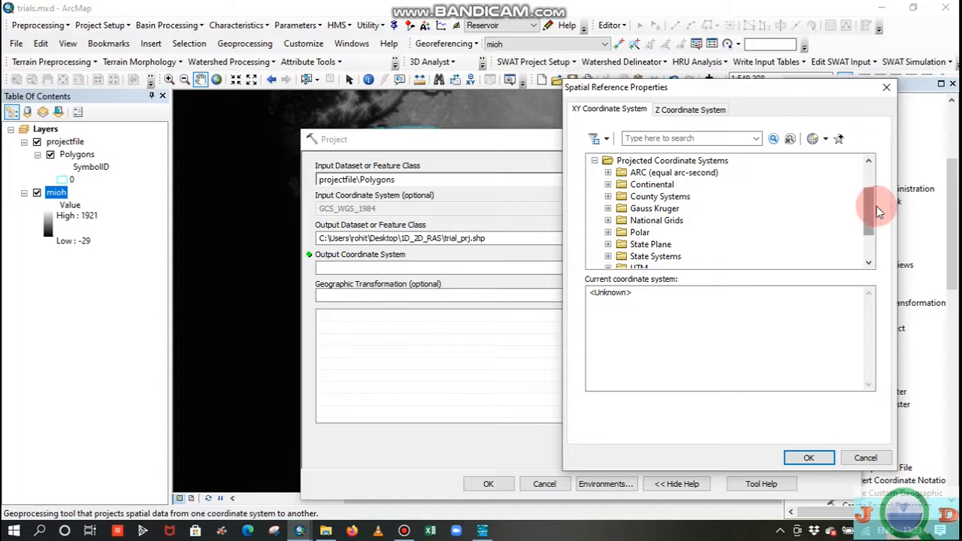
pyautogui.moveTo(871, 212); pyautogui.dragTo(868, 239)
pyautogui.click(607, 223)
pyautogui.moveTo(869, 208); pyautogui.dragTo(869, 247)
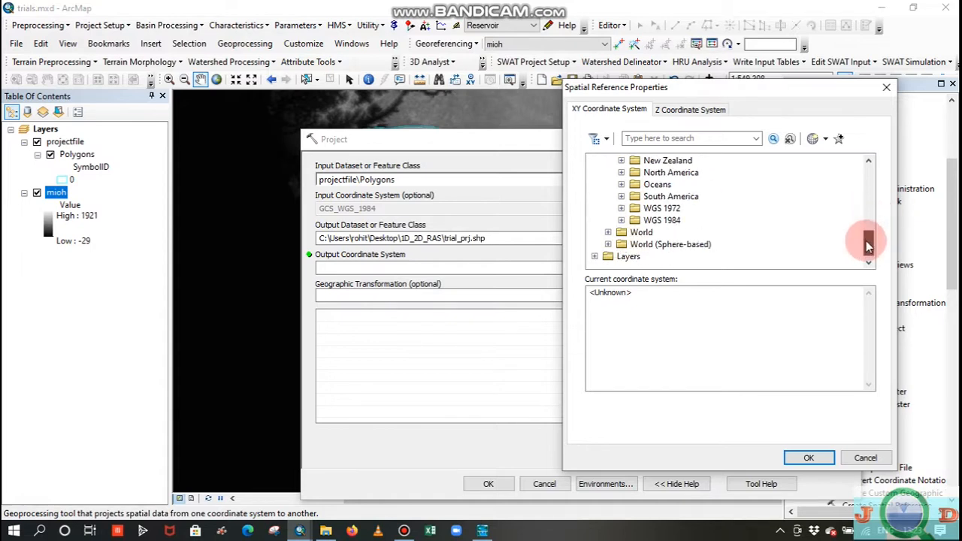
pyautogui.click(621, 220)
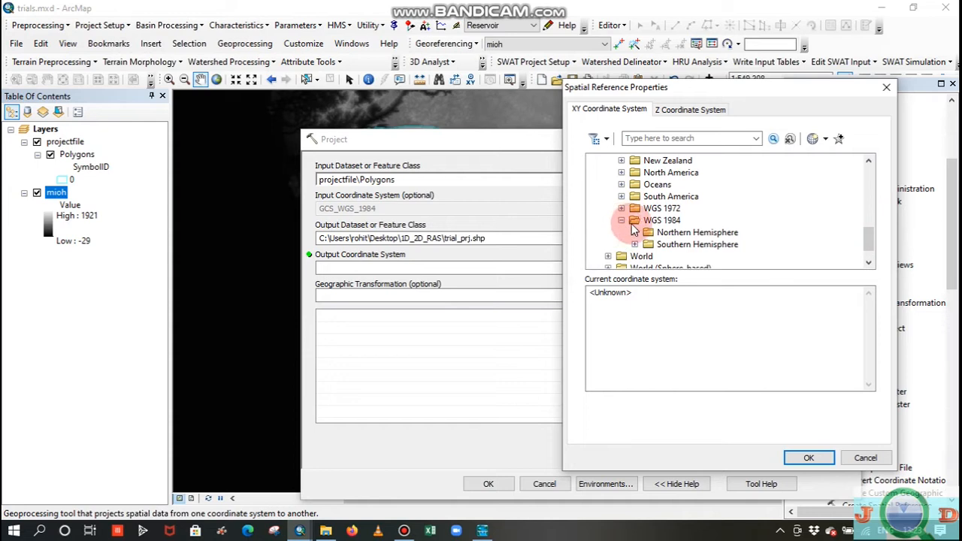
pyautogui.click(634, 232)
pyautogui.moveTo(867, 194); pyautogui.dragTo(865, 236)
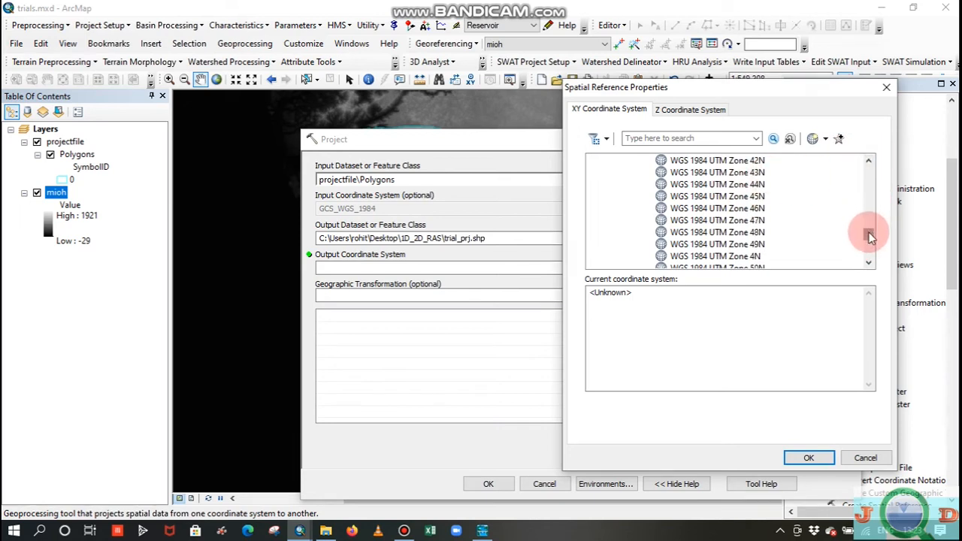
# Step: Choose WGS 1984 UTM Zone 43N from the favorites as the output coordinate system and run the projection
pyautogui.moveTo(870, 237); pyautogui.dragTo(869, 161)
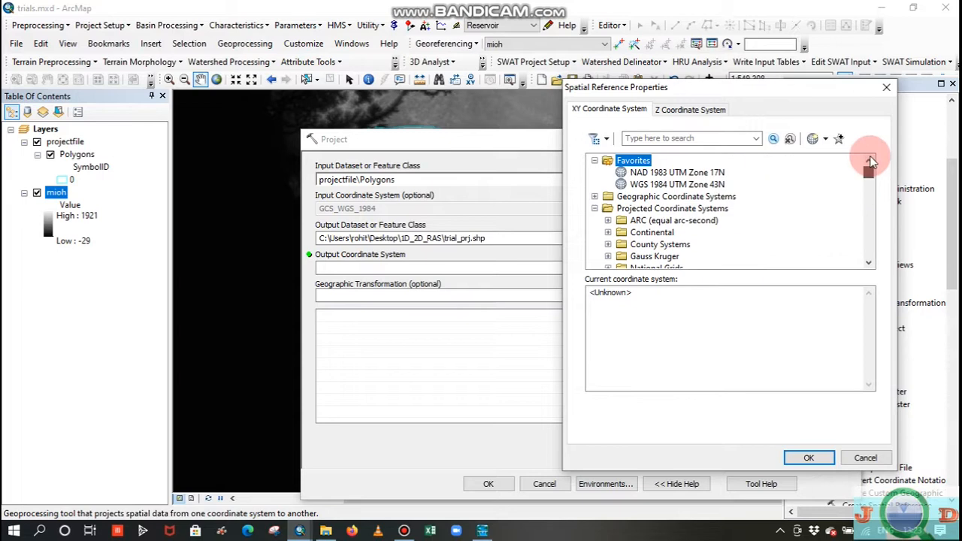
pyautogui.click(707, 187)
pyautogui.click(808, 458)
pyautogui.click(500, 478)
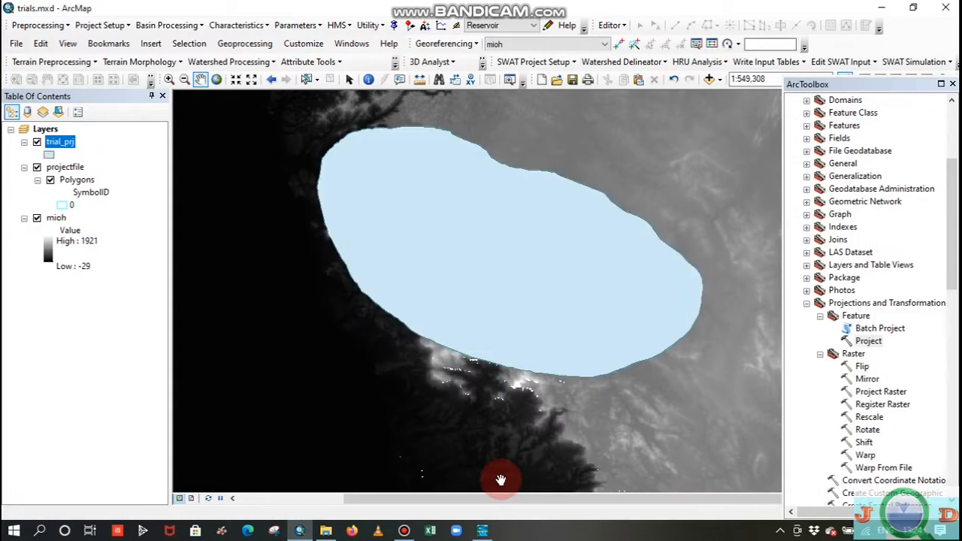
# Step: Turn off the projectfile layer and its Polygons sublayer
pyautogui.moveTo(502, 303); pyautogui.dragTo(519, 320)
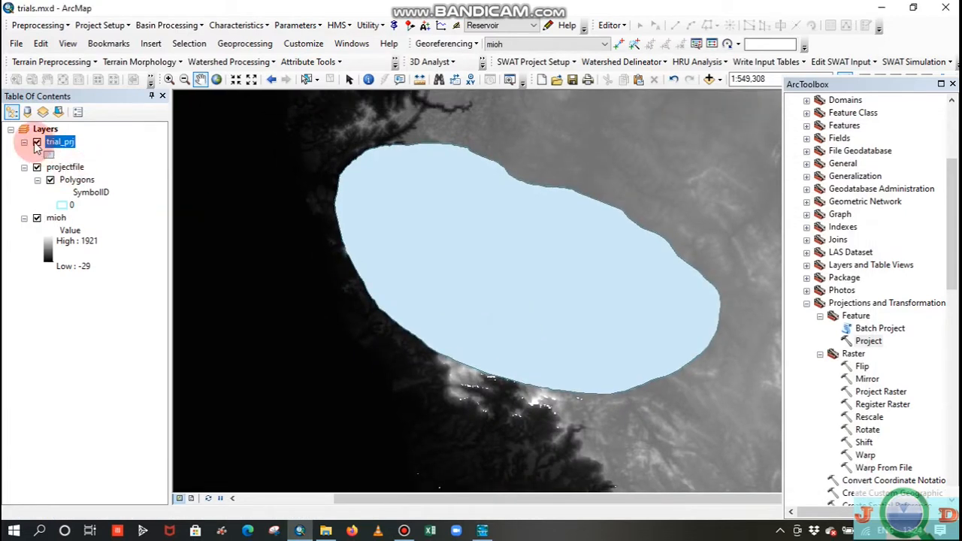
pyautogui.click(37, 168)
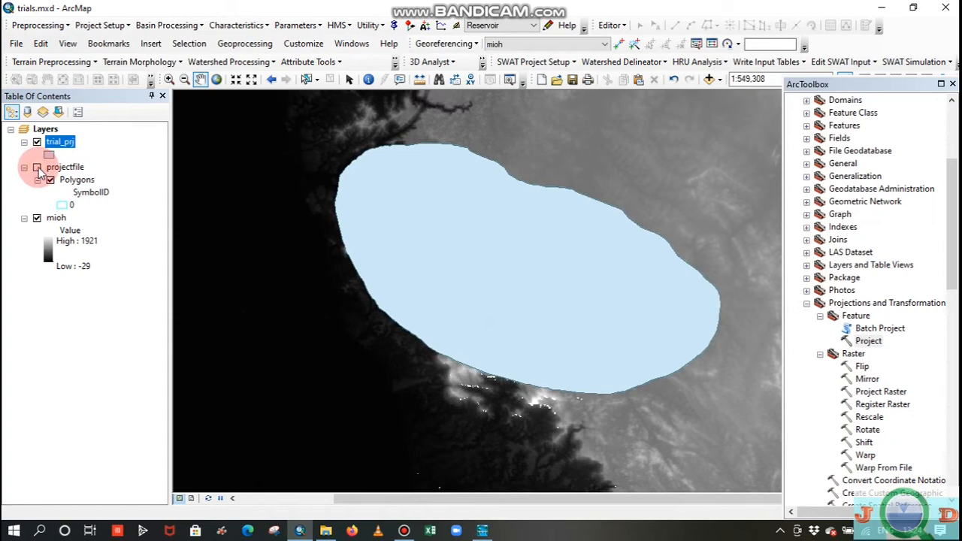
pyautogui.click(50, 182)
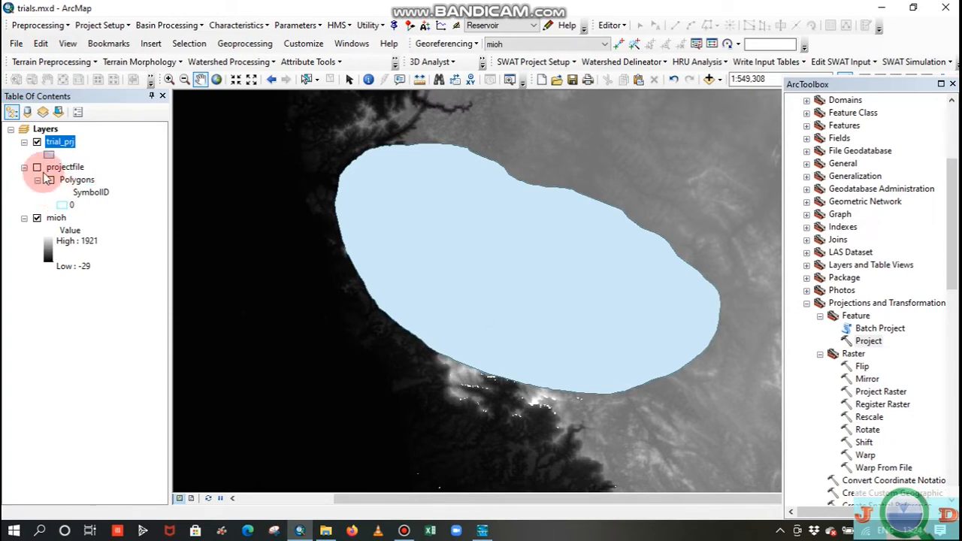
# Step: Symbolize the trial_prj layer with the Hollow fill style and a turquoise outline
pyautogui.click(45, 156)
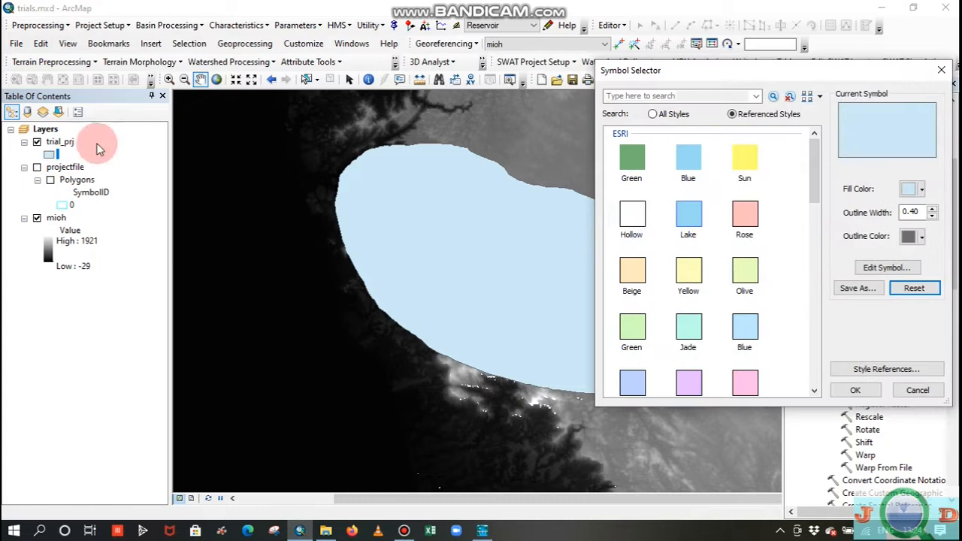
pyautogui.click(637, 218)
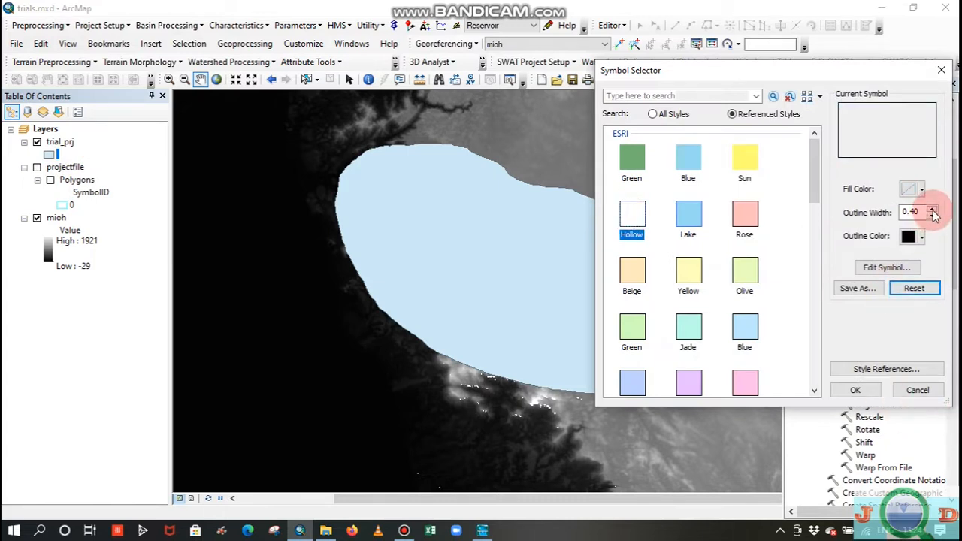
pyautogui.click(913, 236)
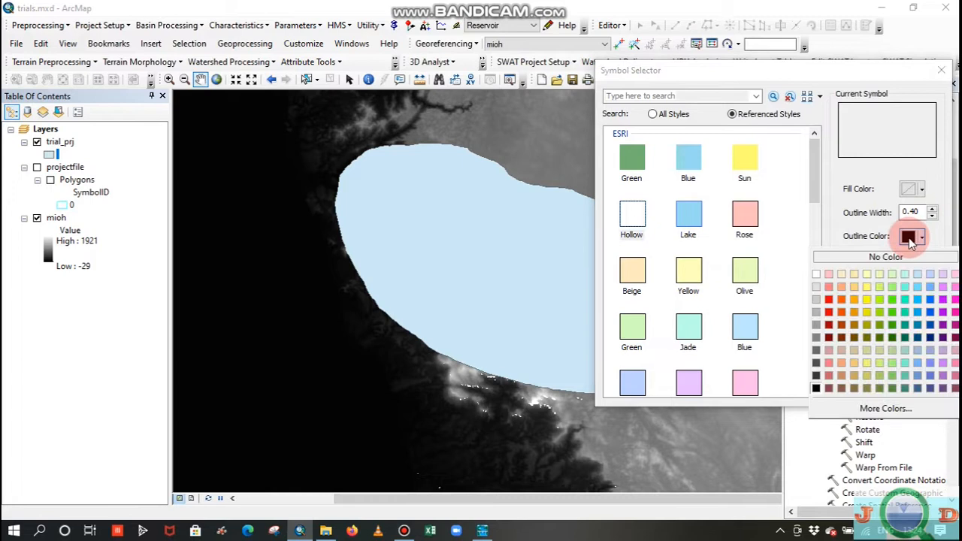
pyautogui.click(906, 293)
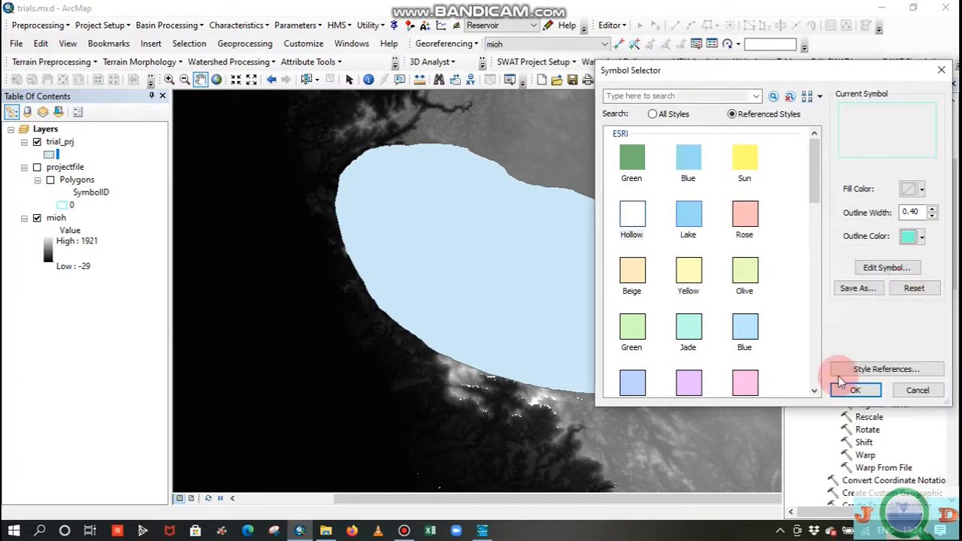
pyautogui.click(835, 389)
pyautogui.moveTo(463, 287); pyautogui.dragTo(431, 283)
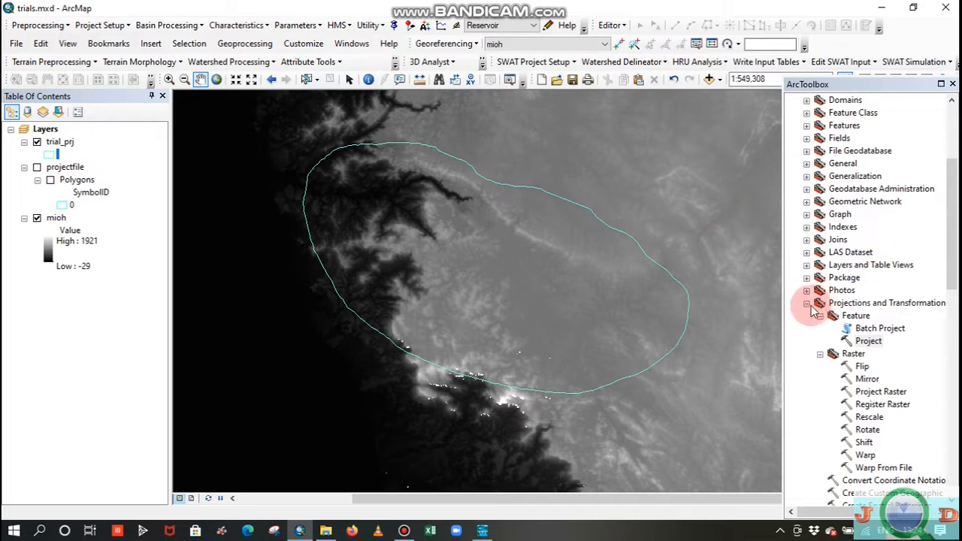
# Step: Start the Extract by Mask tool with mioh as the input raster and trial_prj as the mask data
pyautogui.click(806, 302)
pyautogui.moveTo(552, 265); pyautogui.dragTo(579, 243)
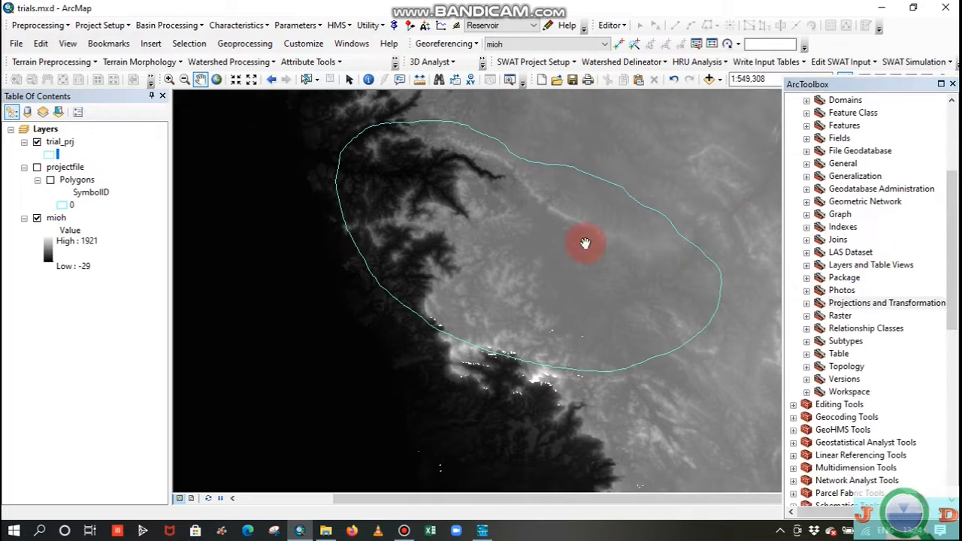
pyautogui.moveTo(403, 178); pyautogui.dragTo(347, 193)
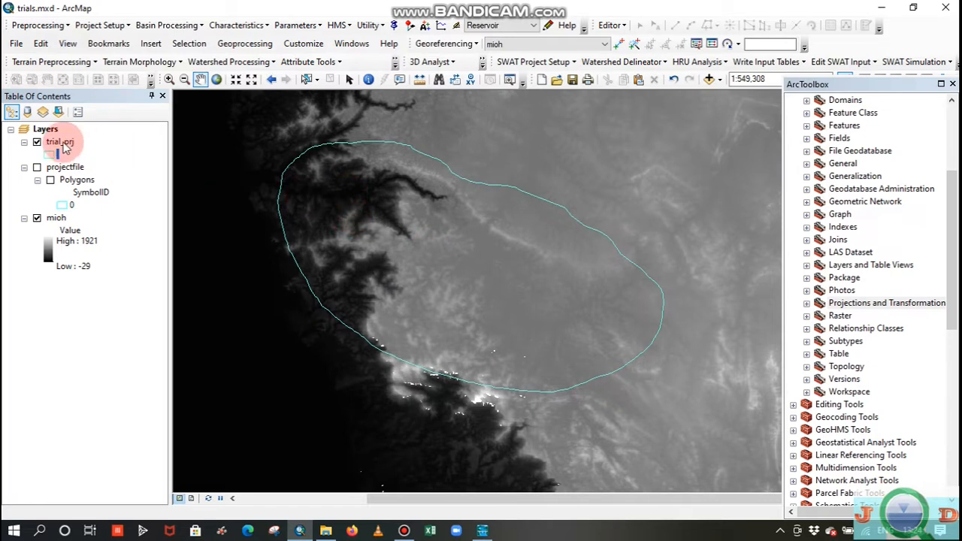
pyautogui.click(955, 268)
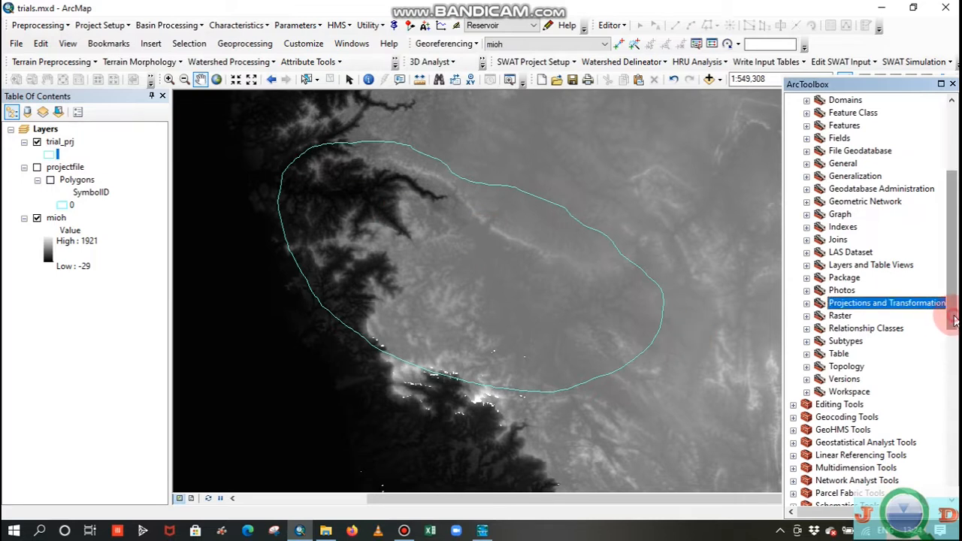
pyautogui.moveTo(953, 321); pyautogui.dragTo(953, 451)
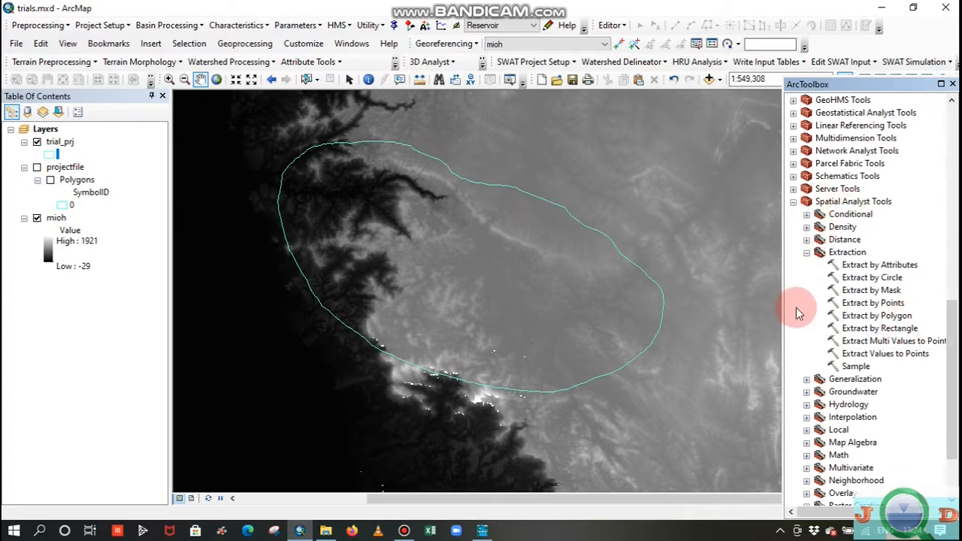
pyautogui.doubleClick(875, 291)
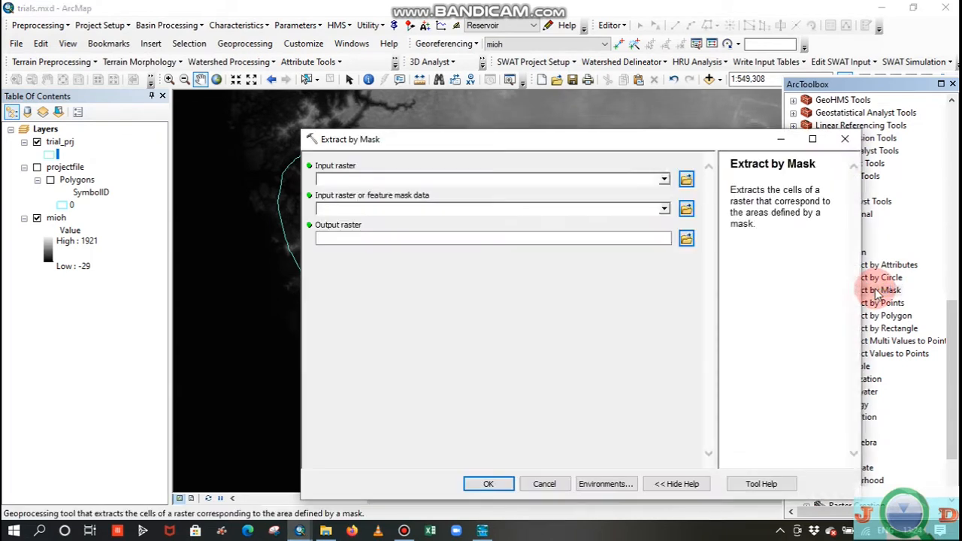
pyautogui.click(664, 183)
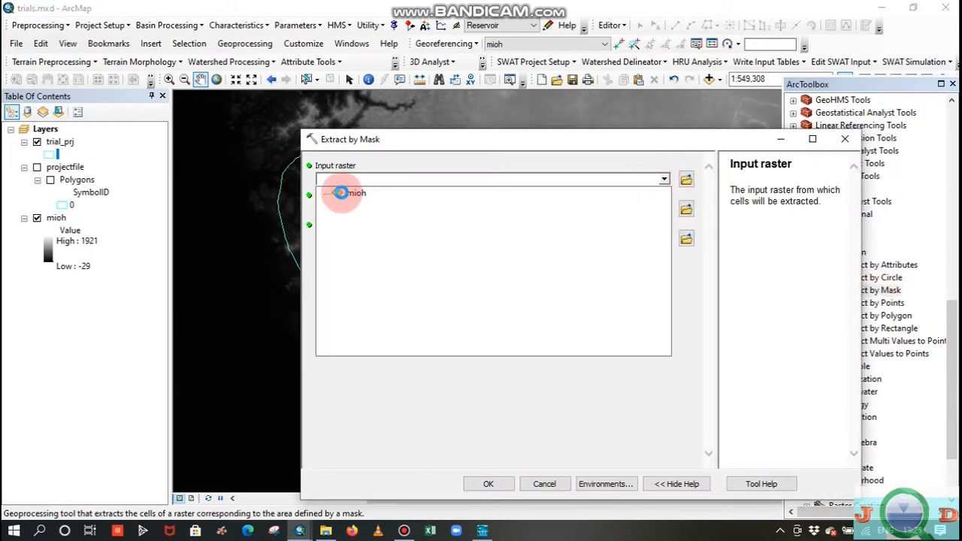
pyautogui.click(353, 193)
pyautogui.click(664, 208)
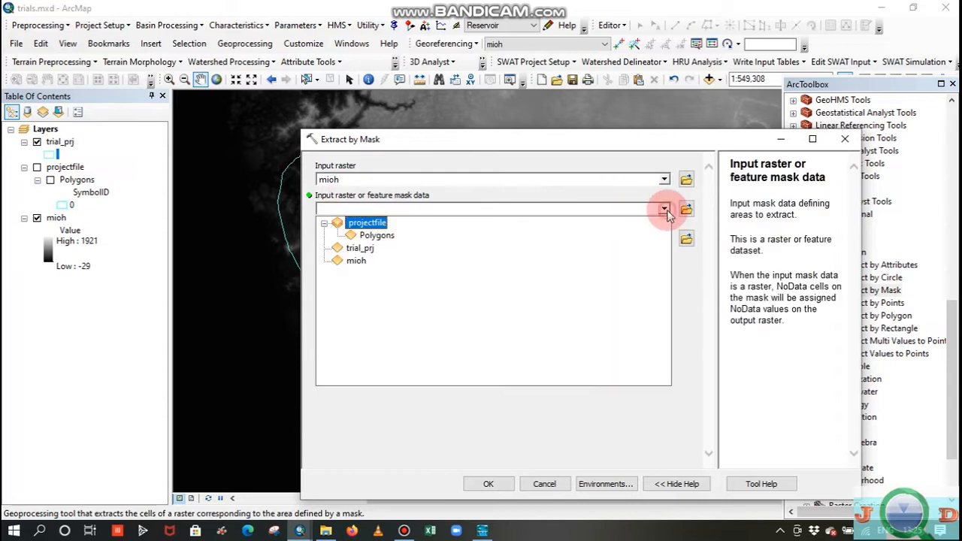
pyautogui.click(360, 248)
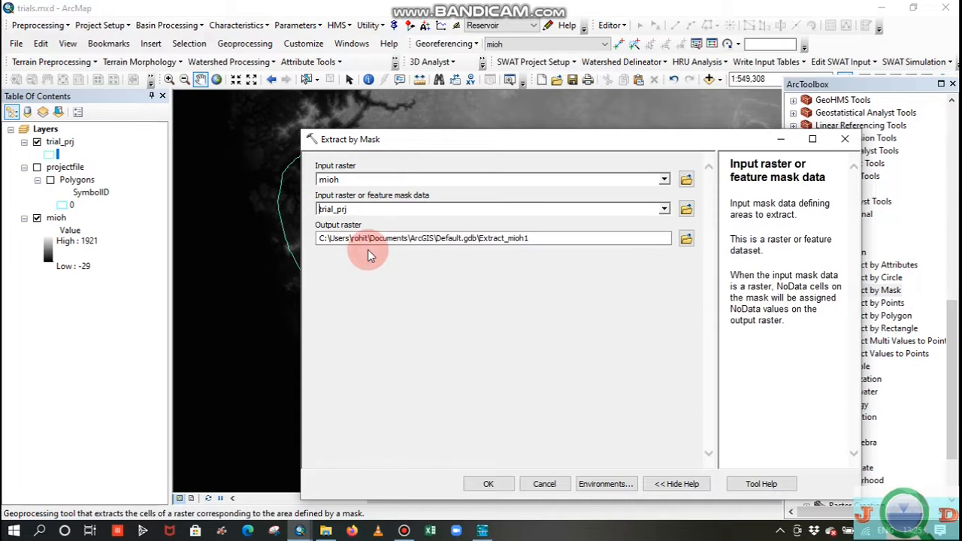
# Step: Save the output raster as trial_bathym in the 1D_2D_RAS folder and run the extraction
pyautogui.click(687, 239)
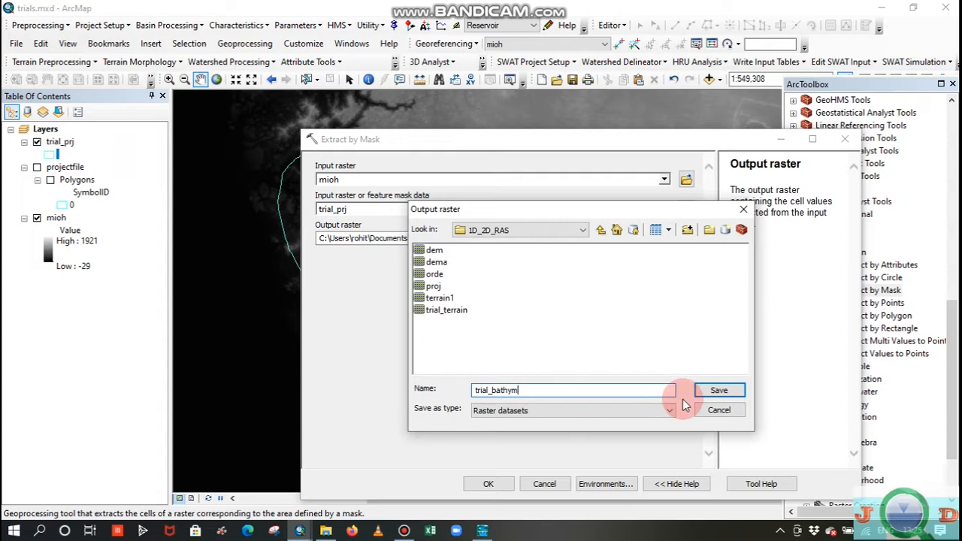
pyautogui.click(718, 390)
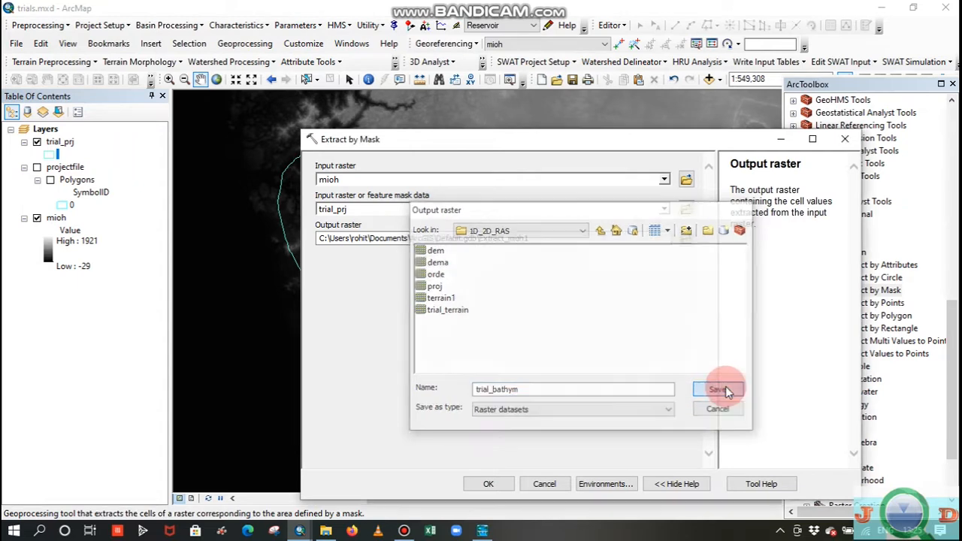
pyautogui.click(487, 485)
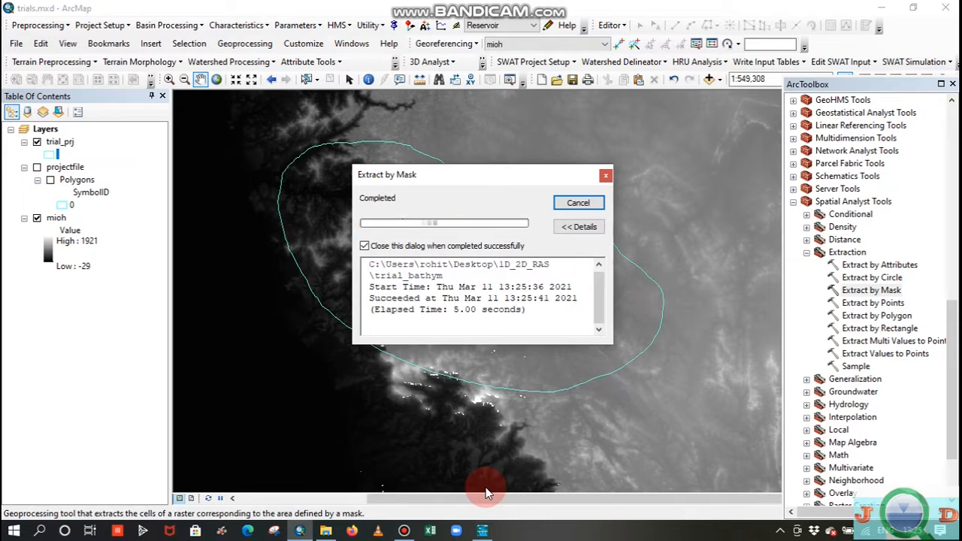
# Step: Turn off the mioh layer and inspect the extracted trial_bathym raster
pyautogui.moveTo(515, 285); pyautogui.dragTo(559, 287)
pyautogui.click(37, 294)
pyautogui.moveTo(447, 251)
pyautogui.mouseDown()
pyautogui.moveTo(437, 237)
pyautogui.moveTo(436, 264)
pyautogui.mouseUp()
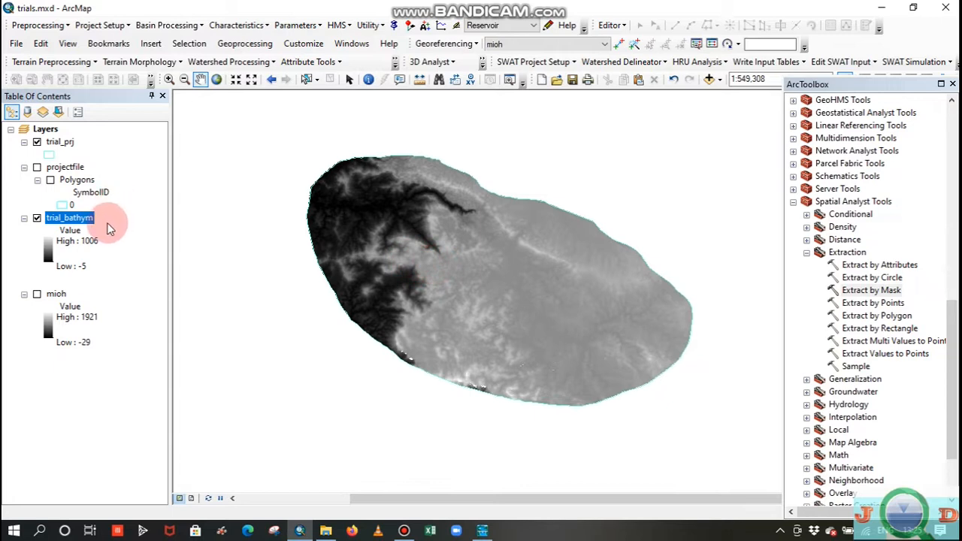
pyautogui.moveTo(477, 310); pyautogui.dragTo(454, 293)
pyautogui.doubleClick(471, 281)
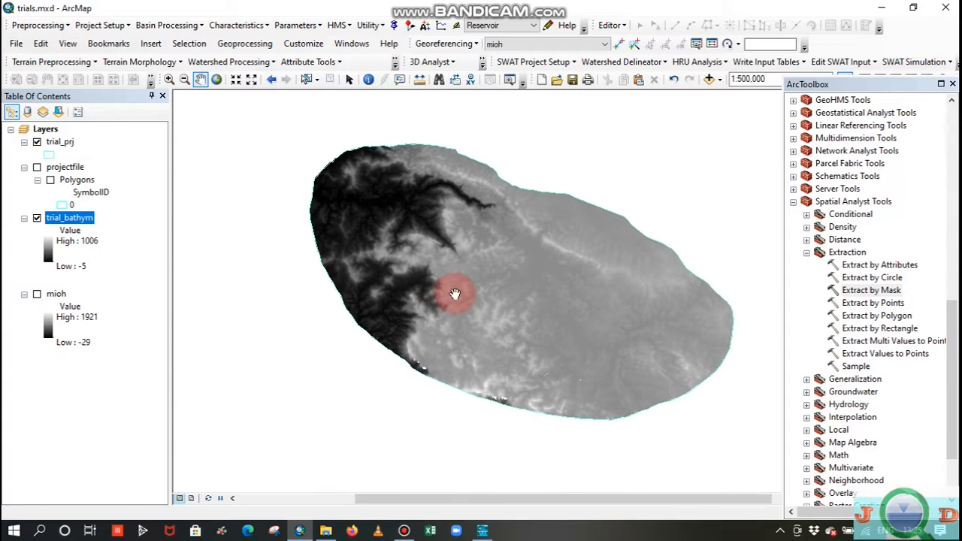
# Step: Switch to HEC-RAS and create a new project titled sample in the Documents folder
pyautogui.moveTo(483, 530)
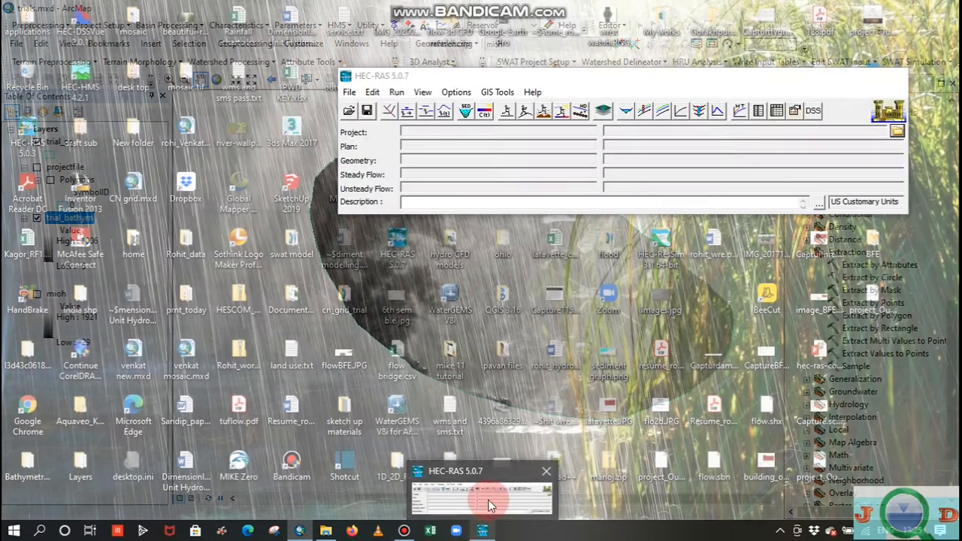
pyautogui.click(488, 504)
pyautogui.click(349, 92)
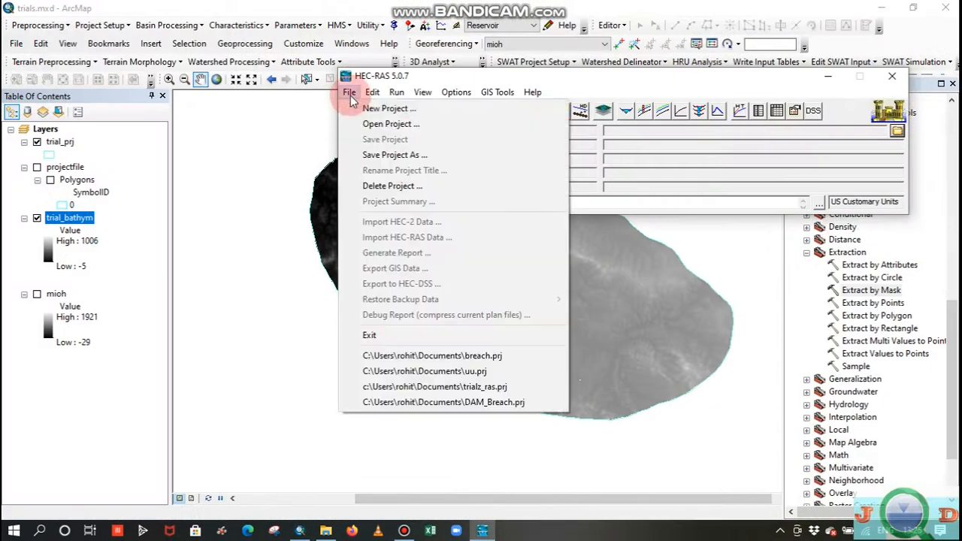
pyautogui.click(370, 110)
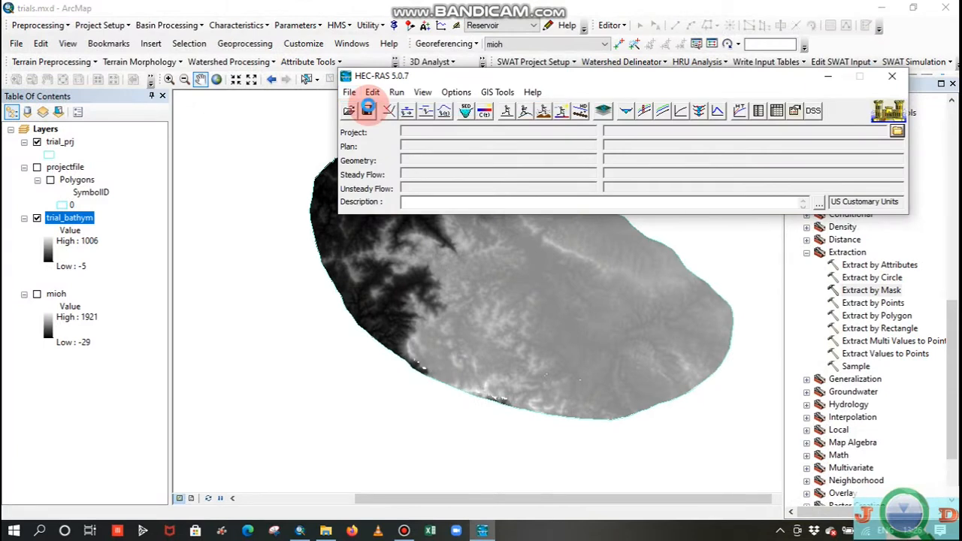
pyautogui.click(368, 109)
pyautogui.click(317, 182)
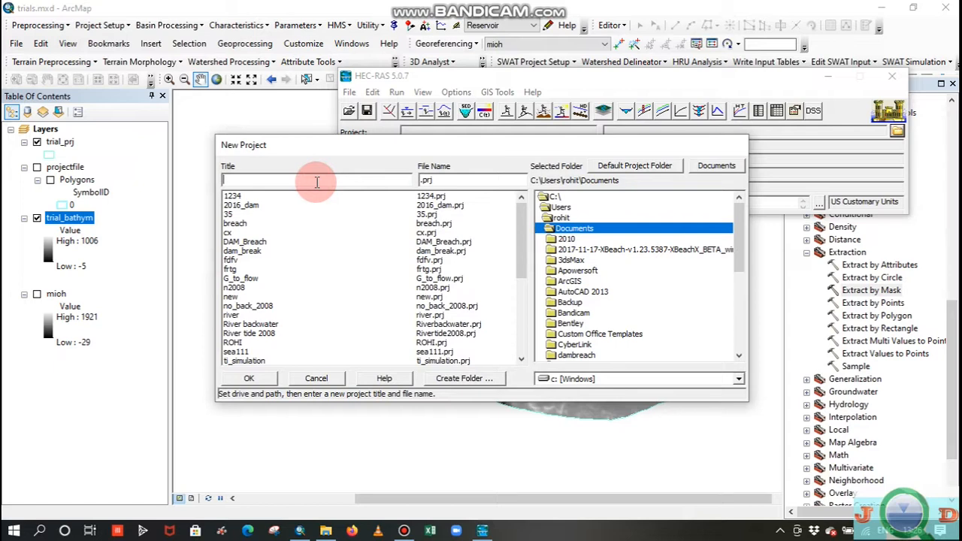
pyautogui.write('sample')
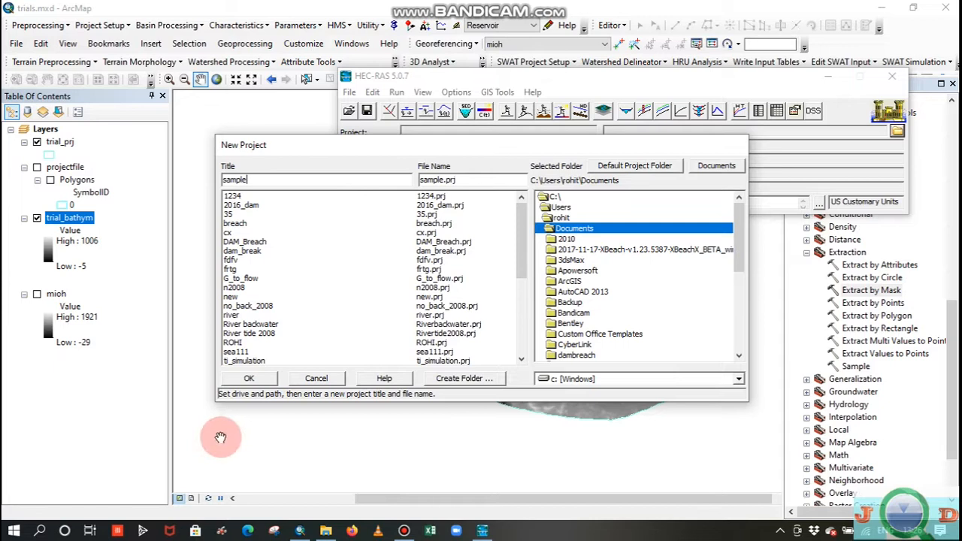
pyautogui.click(253, 379)
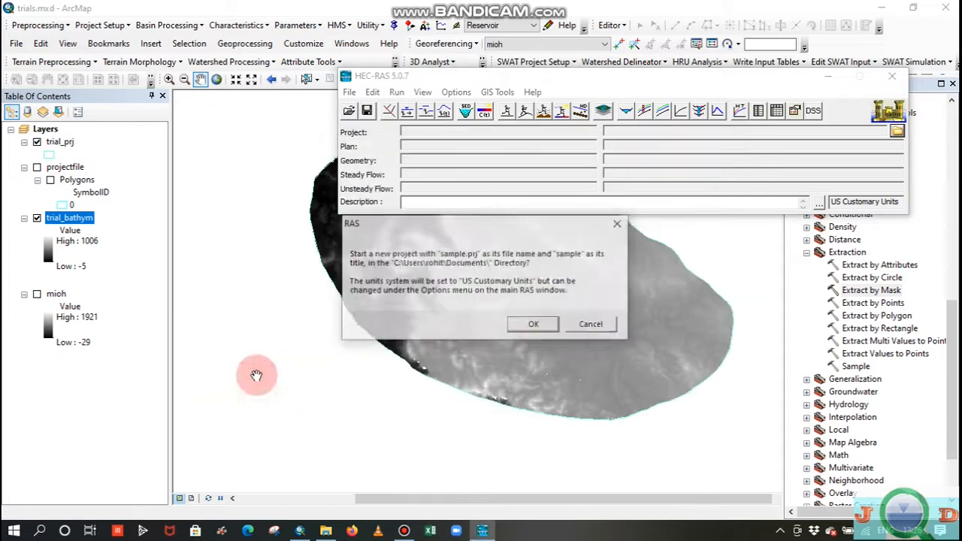
pyautogui.click(536, 326)
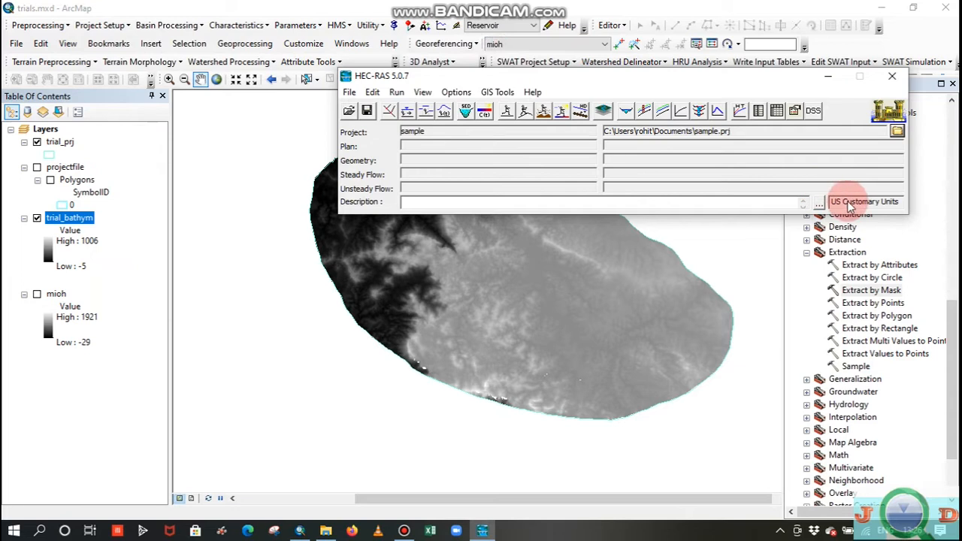
# Step: Change the project's unit system to SI units
pyautogui.click(456, 92)
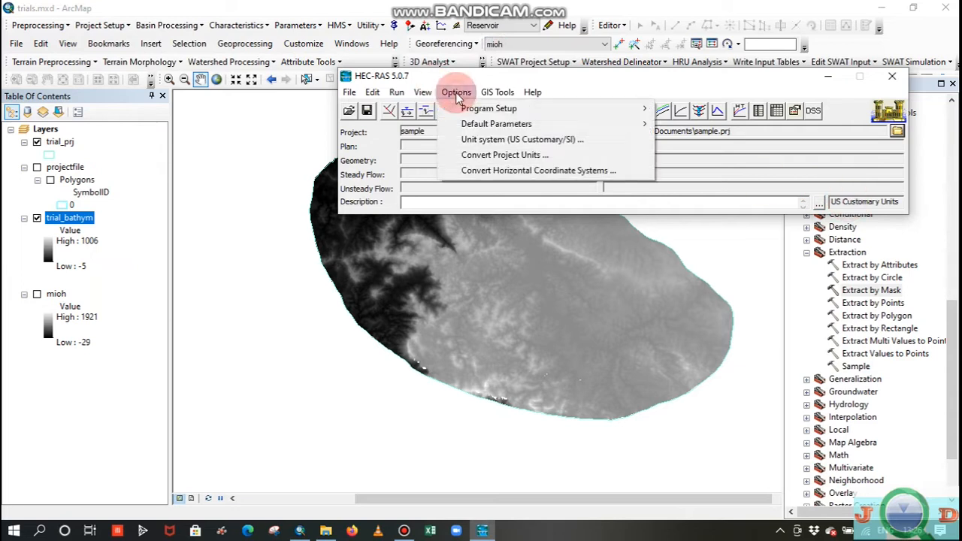
pyautogui.click(475, 139)
pyautogui.click(171, 153)
pyautogui.click(194, 183)
pyautogui.click(533, 328)
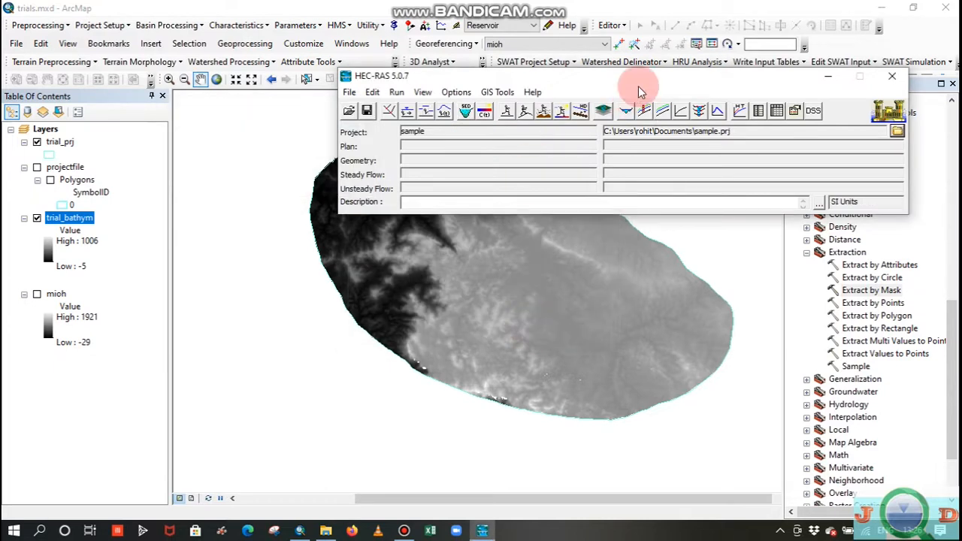
# Step: Open RAS Mapper for the sample project and bring up its projection settings
pyautogui.moveTo(624, 79); pyautogui.dragTo(660, 72)
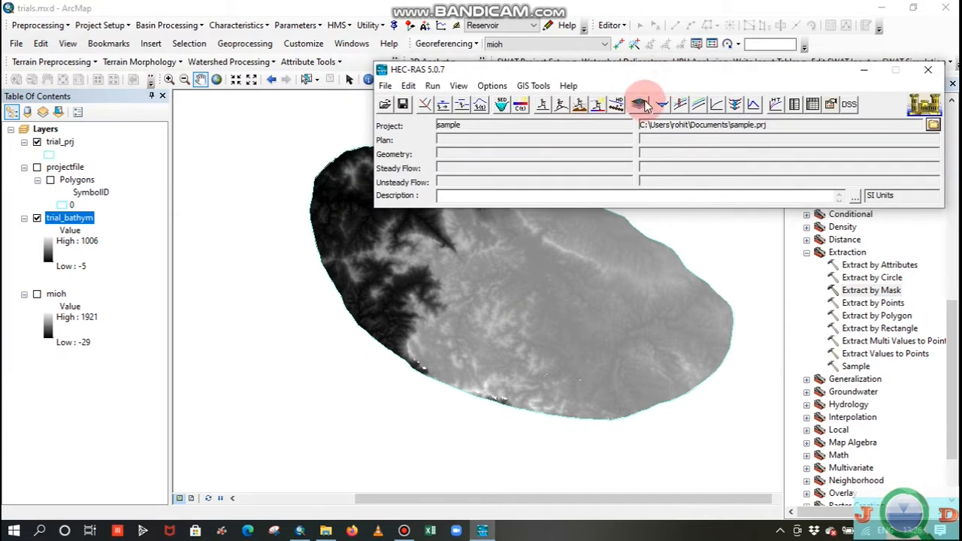
pyautogui.click(639, 106)
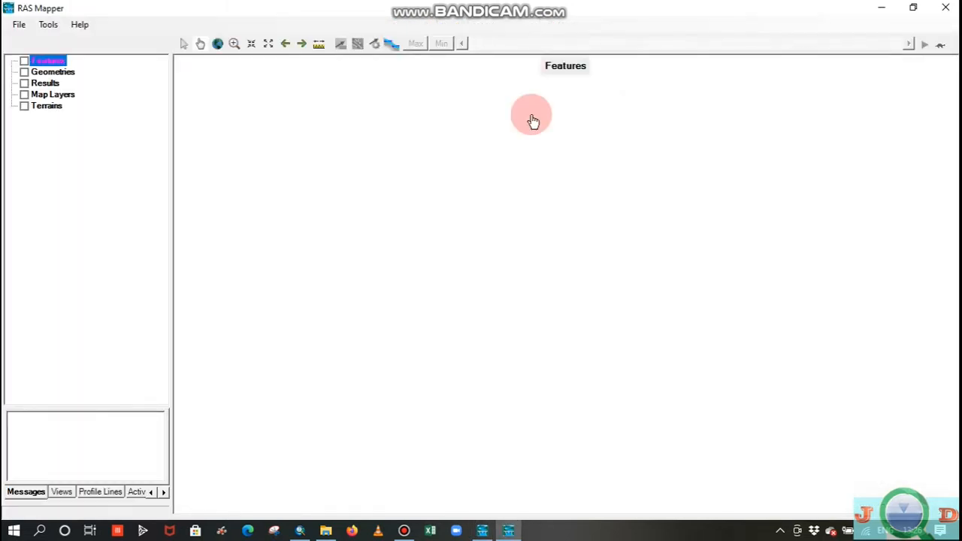
pyautogui.click(52, 28)
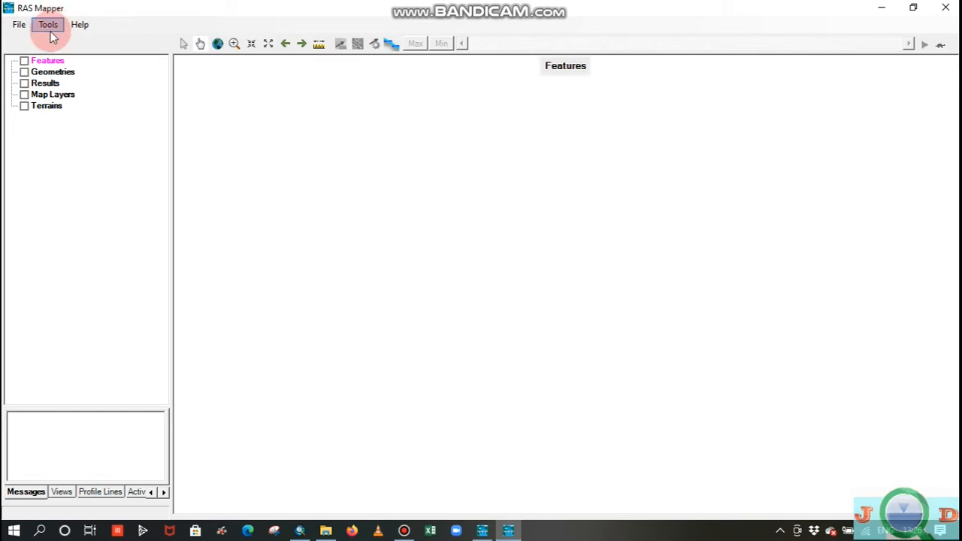
pyautogui.click(48, 26)
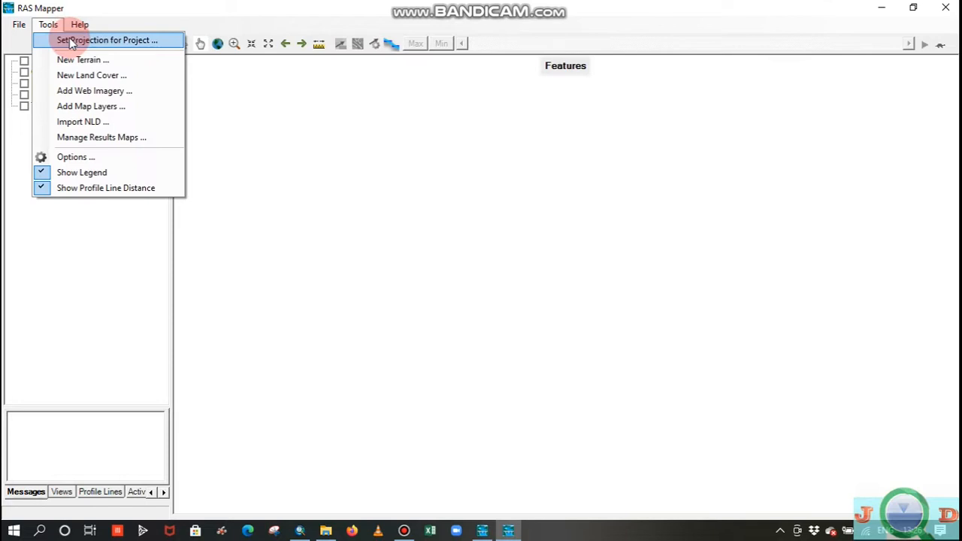
pyautogui.click(71, 41)
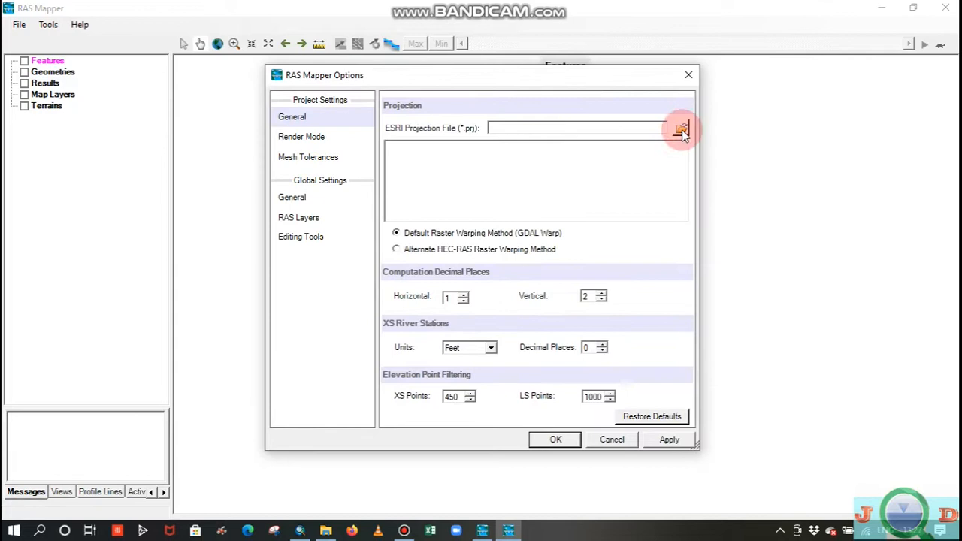
# Step: Load trial_prj.prj from the Desktop's 1D_2D_RAS folder as the project's ESRI projection file
pyautogui.moveTo(584, 77); pyautogui.dragTo(605, 87)
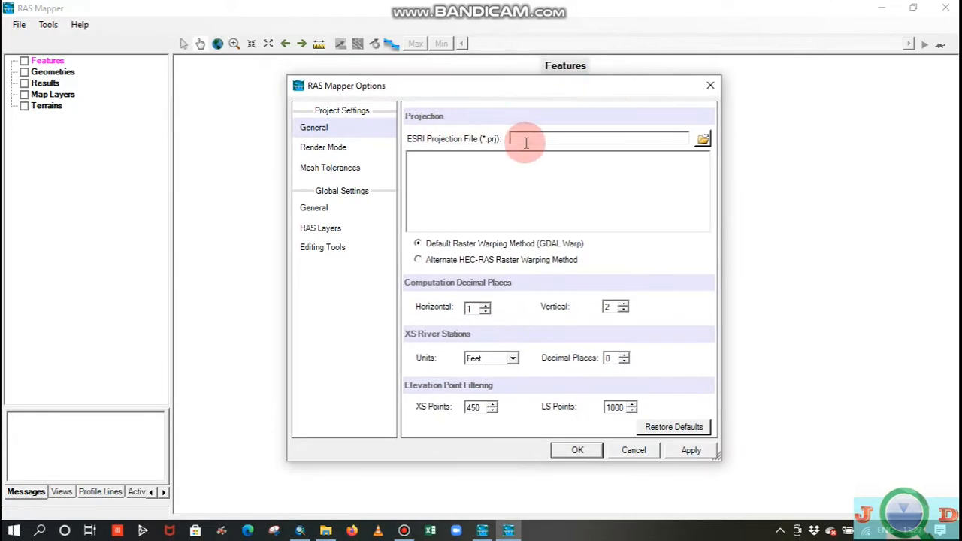
pyautogui.click(703, 140)
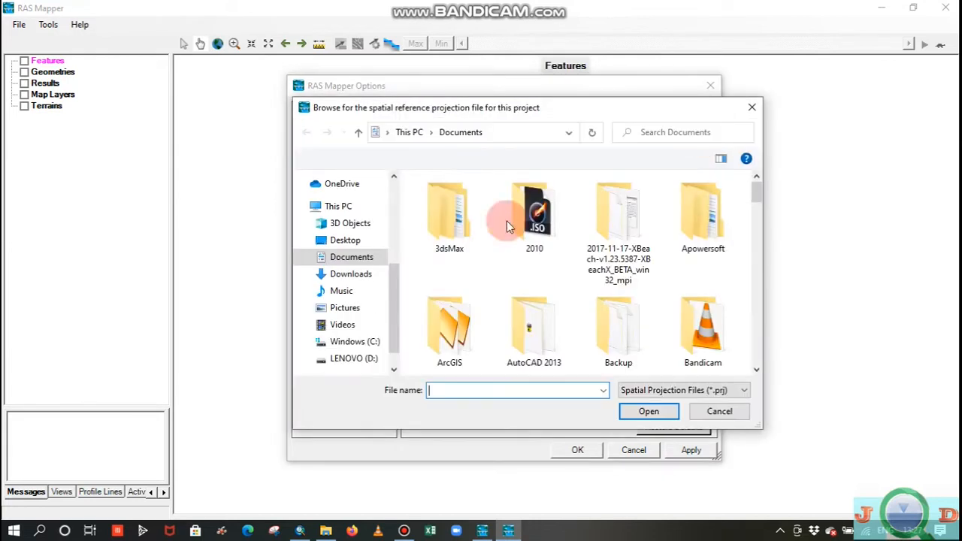
pyautogui.click(342, 239)
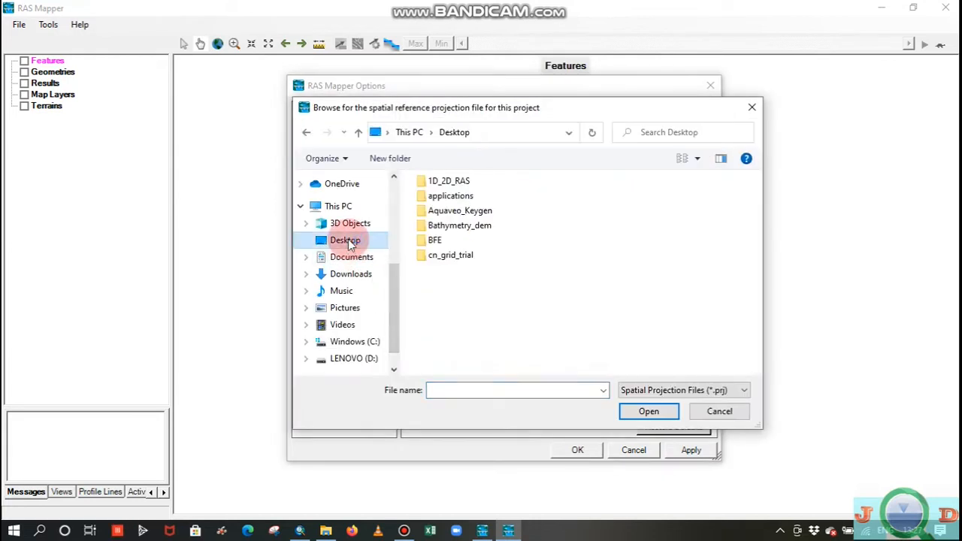
pyautogui.doubleClick(480, 179)
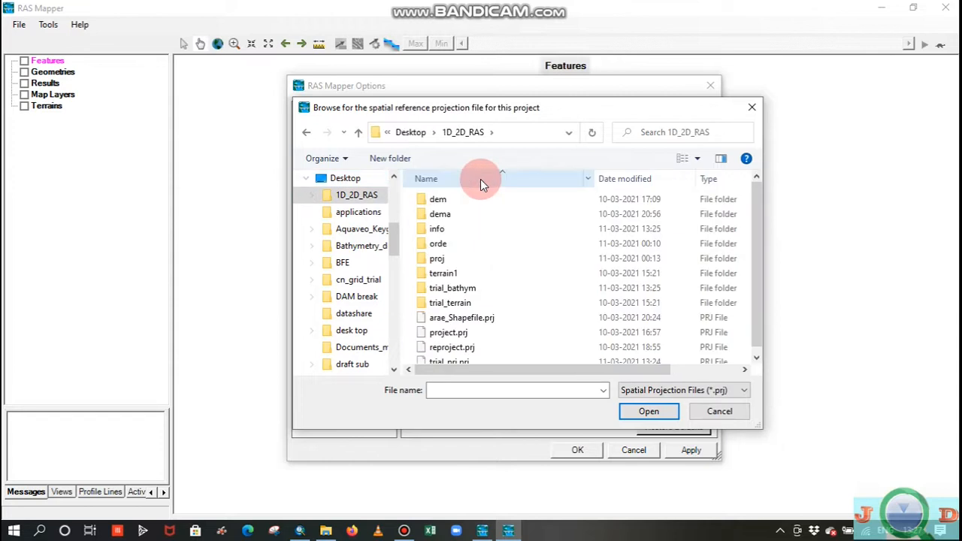
pyautogui.moveTo(756, 238); pyautogui.dragTo(758, 274)
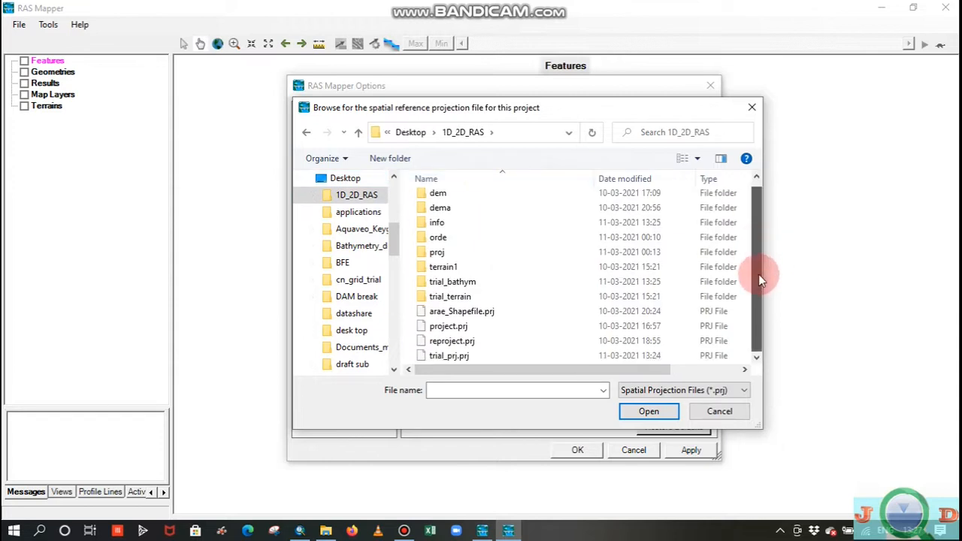
pyautogui.click(588, 359)
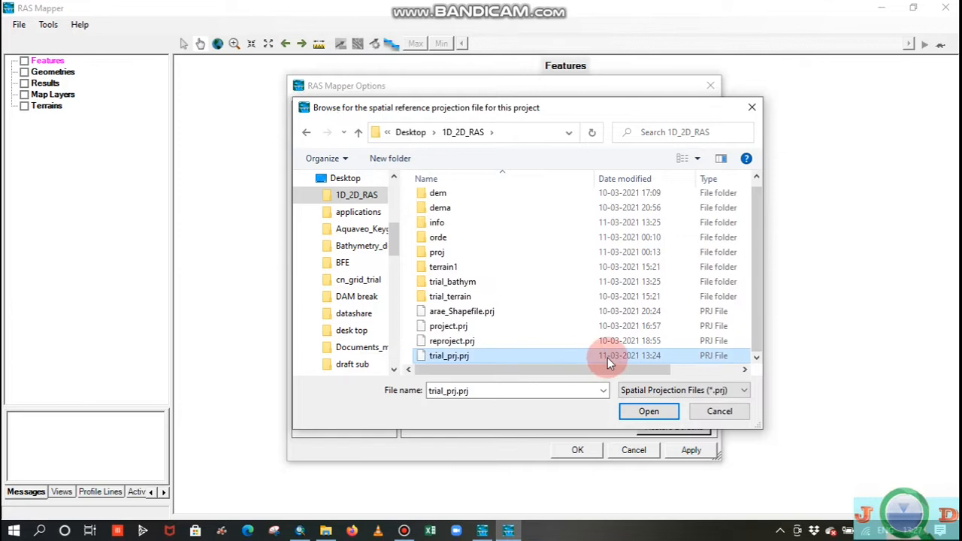
pyautogui.click(645, 410)
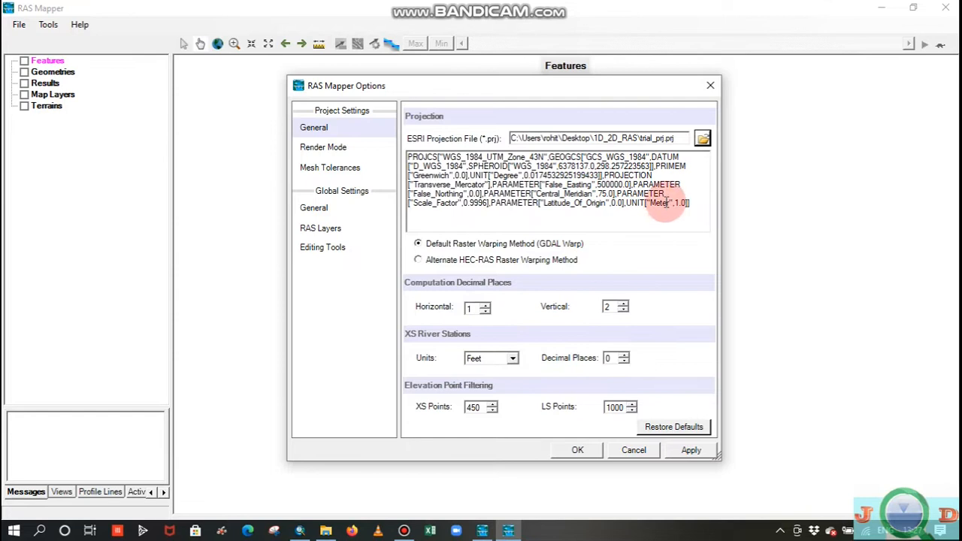
# Step: Set the XS river station units to Meters and apply the RAS Mapper options
pyautogui.moveTo(692, 204)
pyautogui.mouseDown()
pyautogui.moveTo(659, 210)
pyautogui.moveTo(686, 201)
pyautogui.mouseUp()
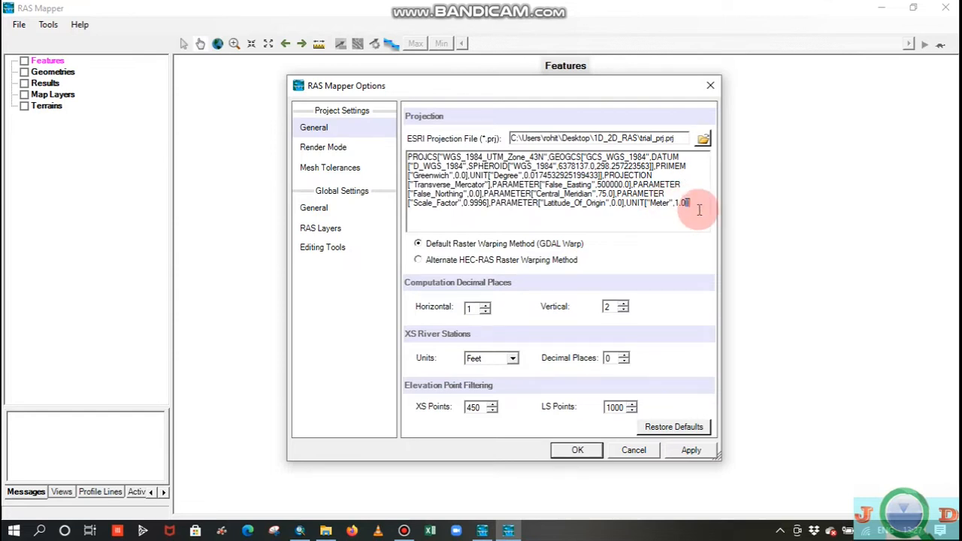
pyautogui.click(514, 361)
pyautogui.click(490, 381)
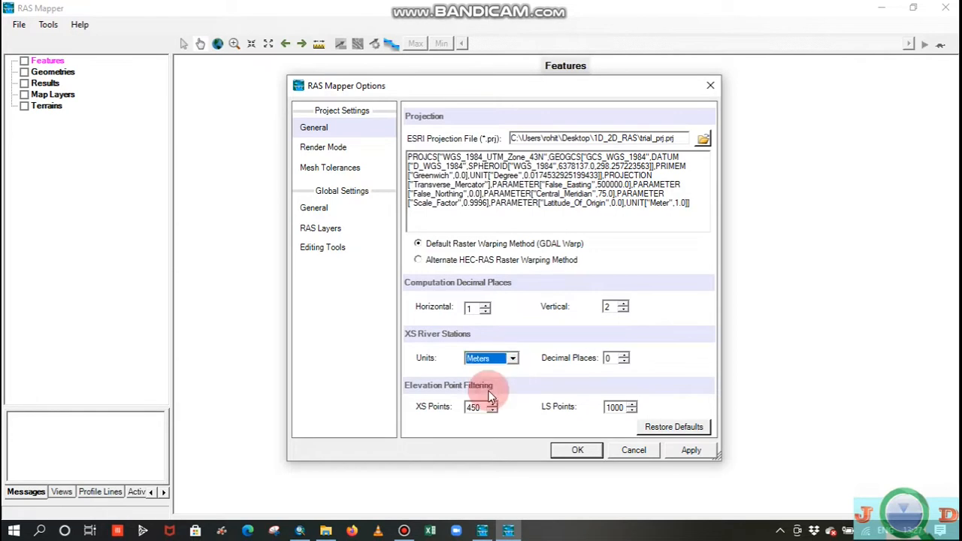
pyautogui.click(701, 451)
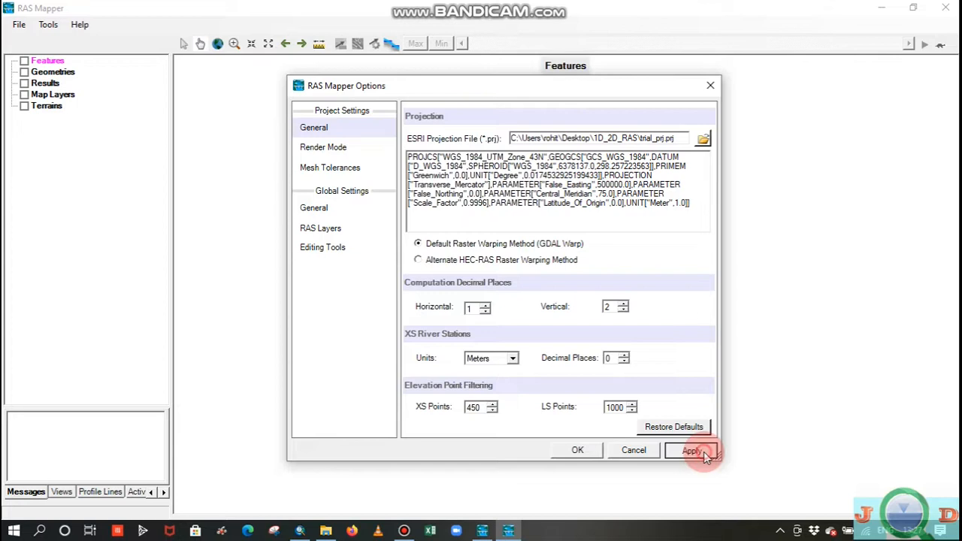
pyautogui.click(576, 451)
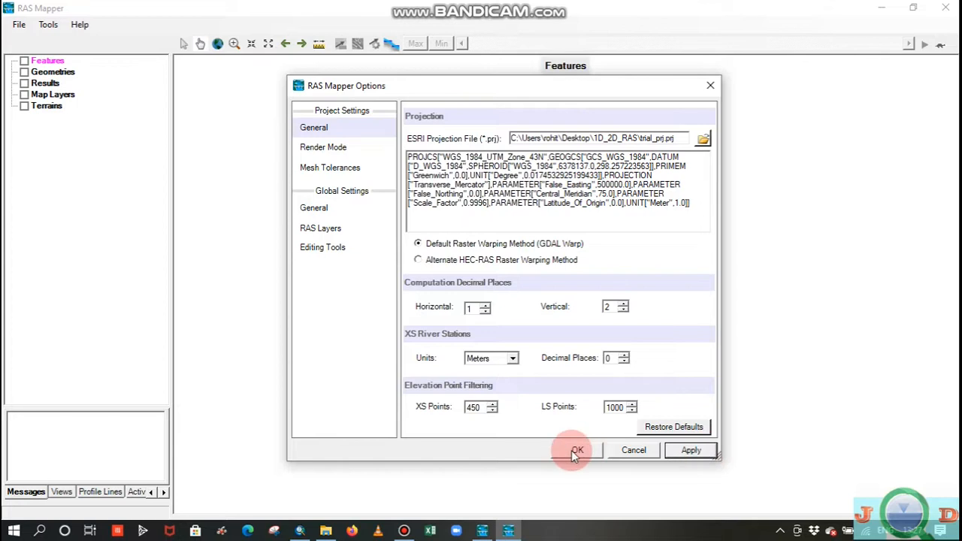
pyautogui.click(573, 451)
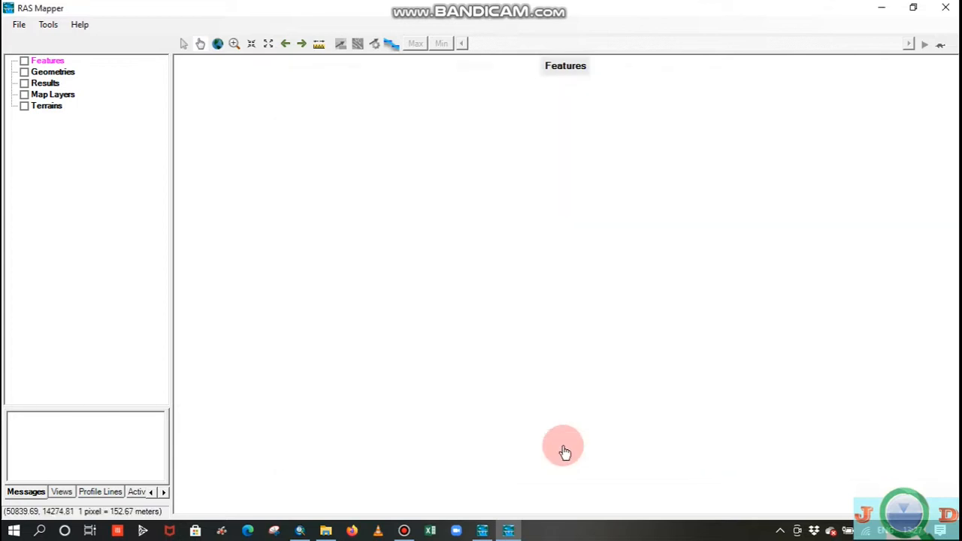
# Step: Start a new terrain layer and open the file browser for its input rasters
pyautogui.click(38, 106)
pyautogui.rightClick(34, 110)
pyautogui.click(50, 25)
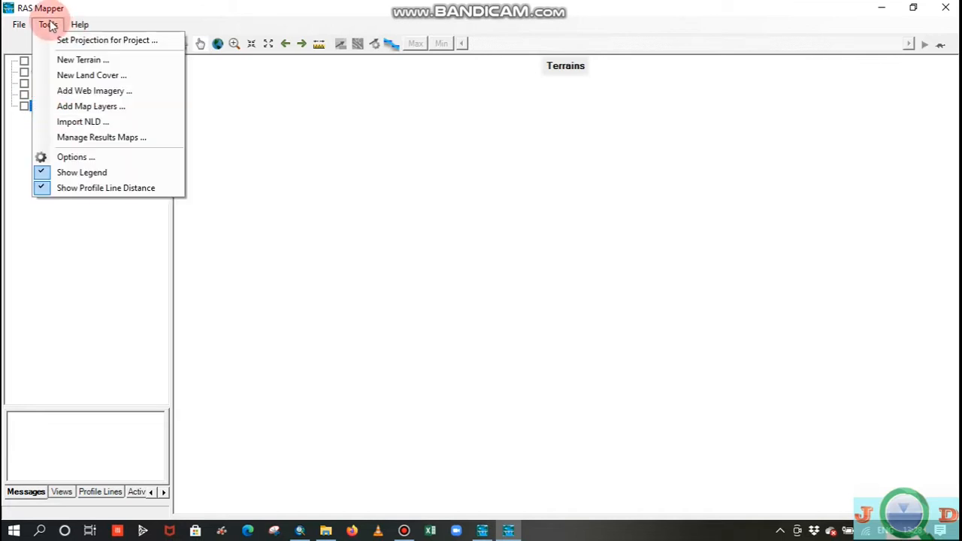
pyautogui.click(66, 59)
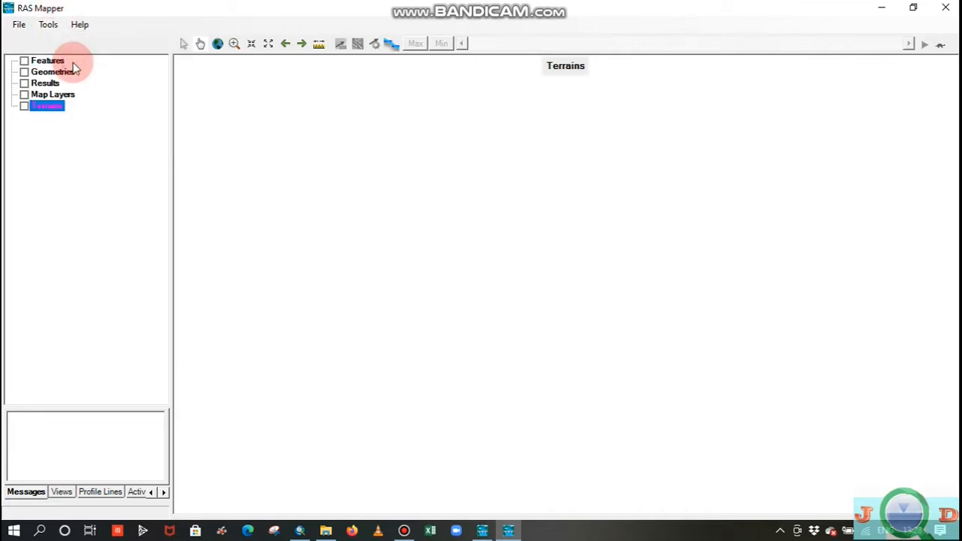
pyautogui.click(83, 121)
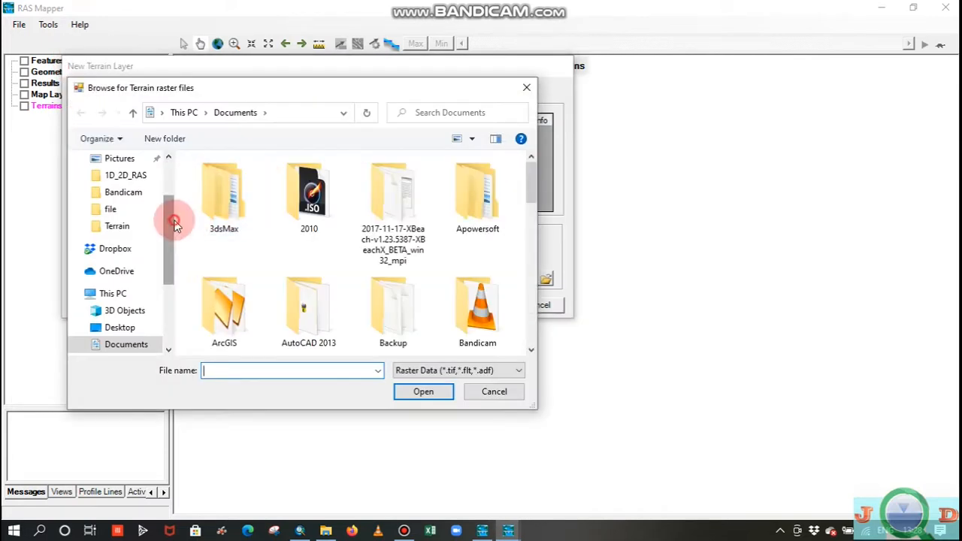
# Step: Add w001001.adf from the trial_bathym folder in 1D_2D_RAS as the terrain's input raster
pyautogui.click(130, 175)
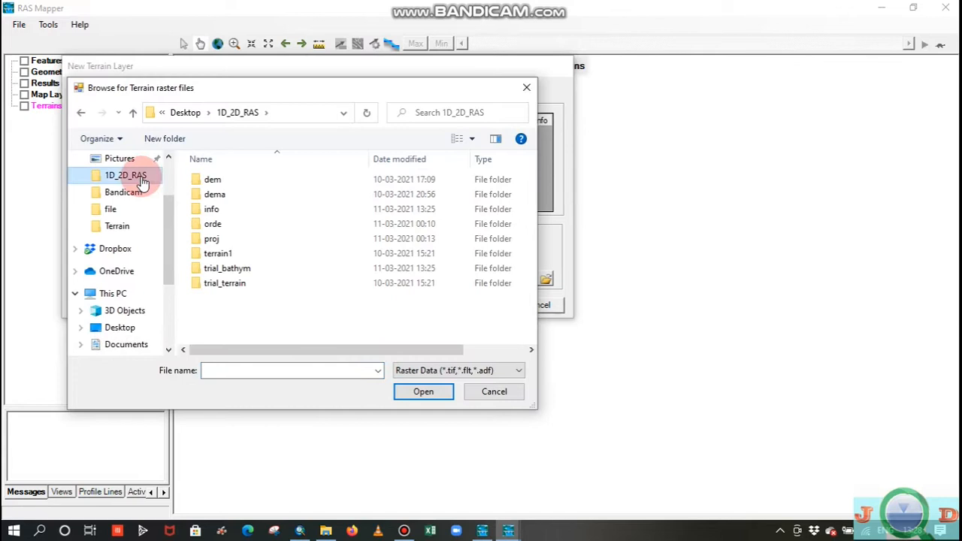
pyautogui.click(264, 272)
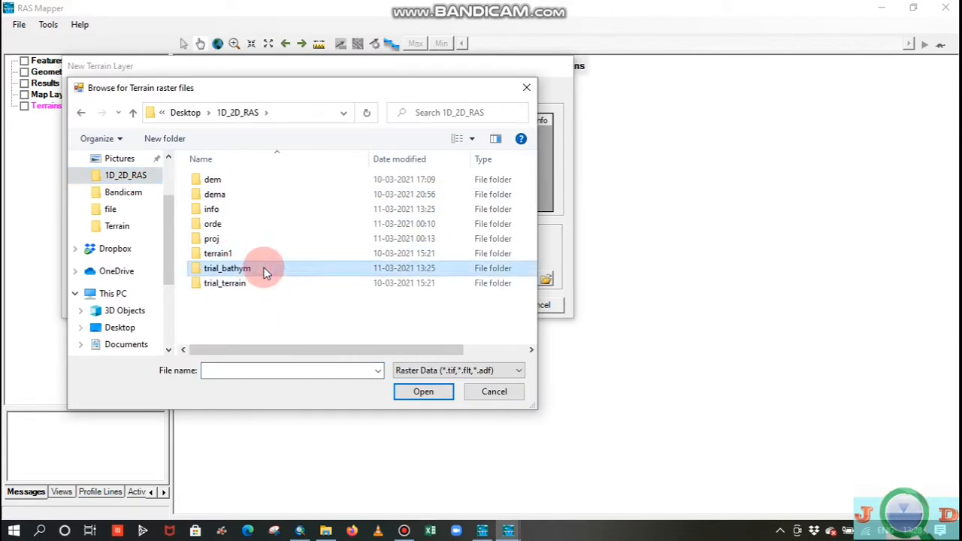
pyautogui.click(264, 268)
pyautogui.click(323, 299)
pyautogui.doubleClick(303, 267)
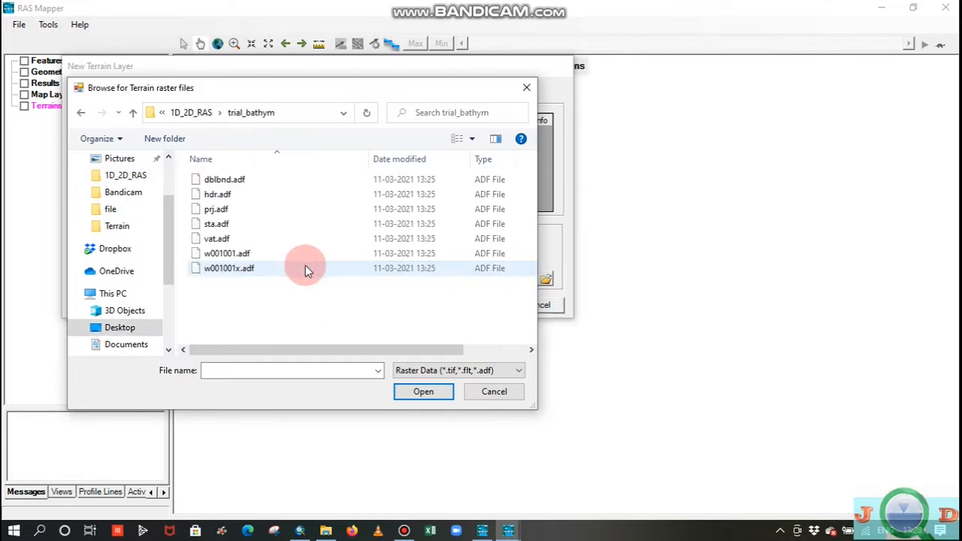
pyautogui.moveTo(439, 351); pyautogui.dragTo(490, 350)
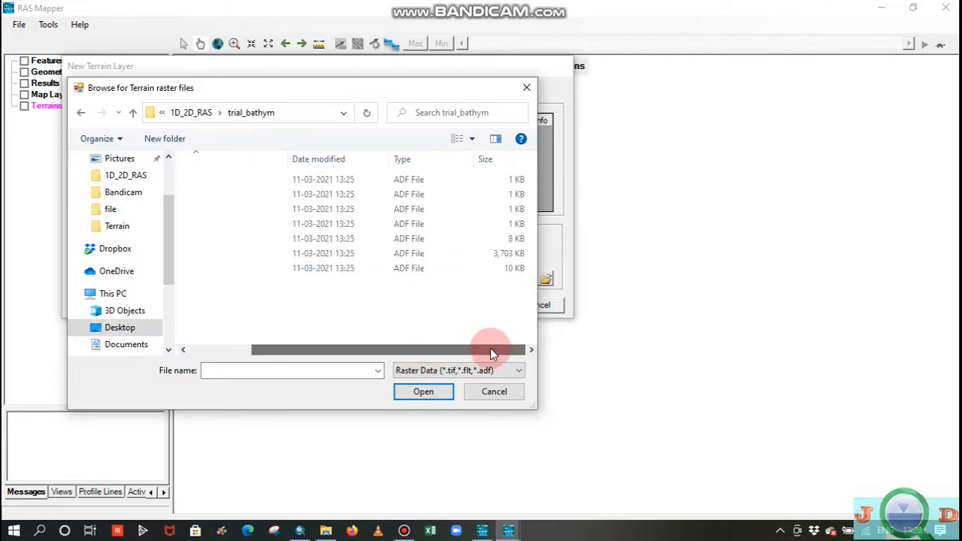
pyautogui.click(446, 254)
pyautogui.click(423, 391)
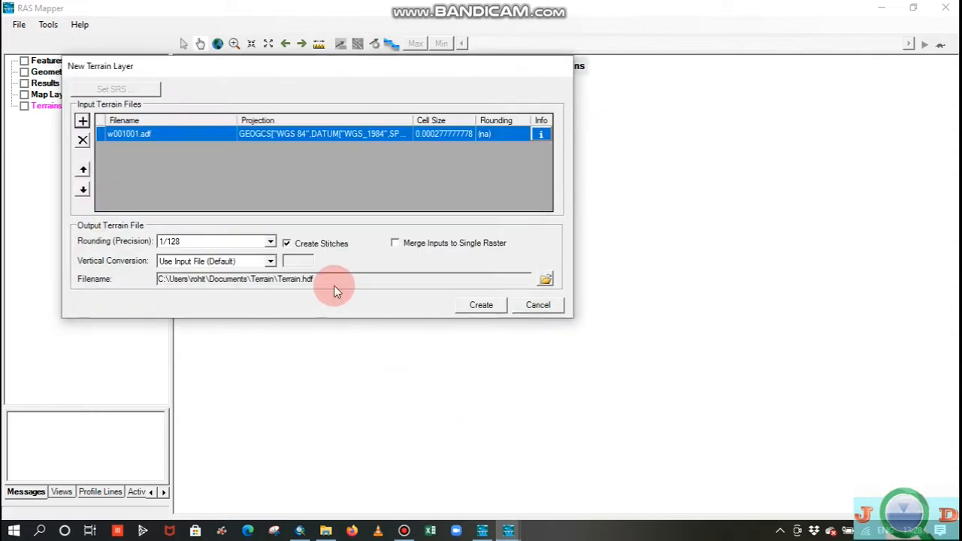
# Step: Name the output terrain file trial_tin in the Documents Terrain folder and create the terrain
pyautogui.click(545, 280)
pyautogui.click(297, 342)
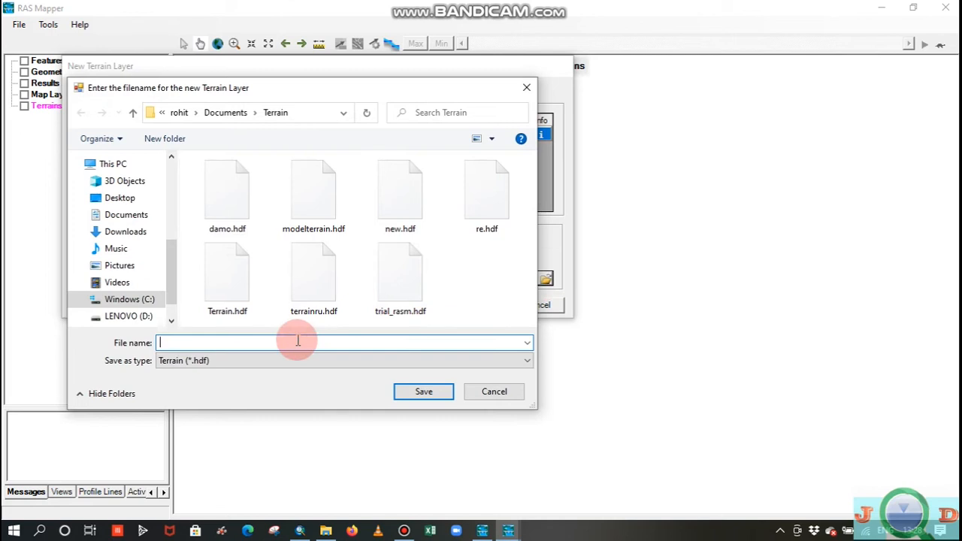
pyautogui.write('trial_')
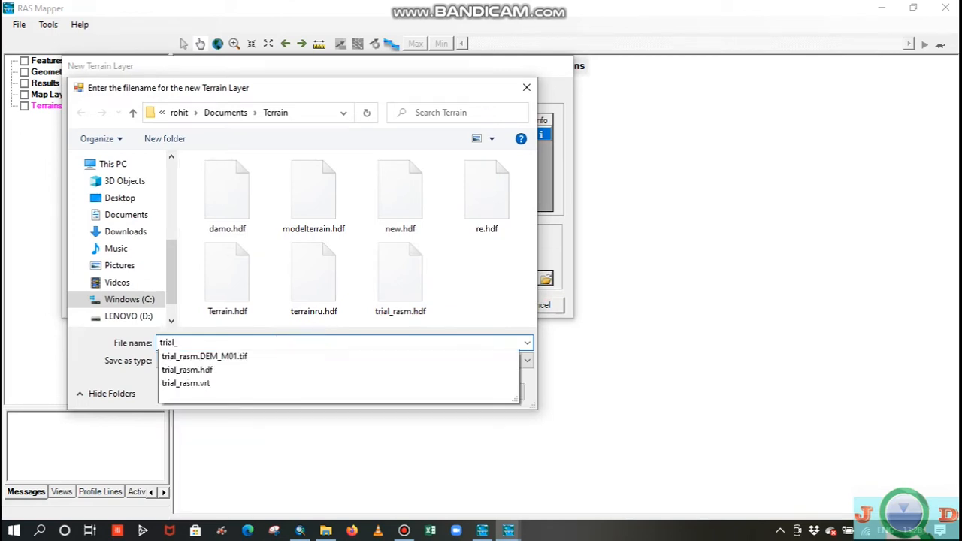
pyautogui.write('tin')
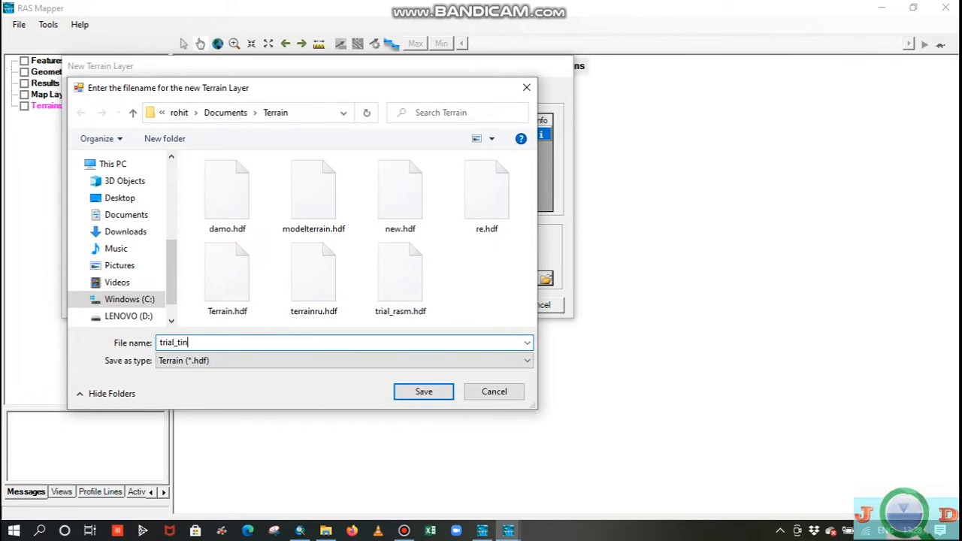
pyautogui.click(429, 393)
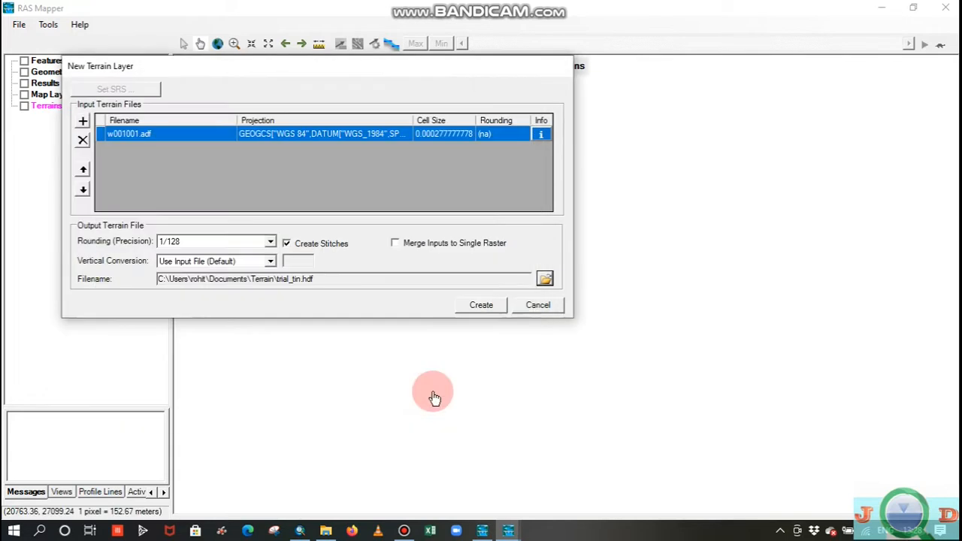
pyautogui.click(482, 305)
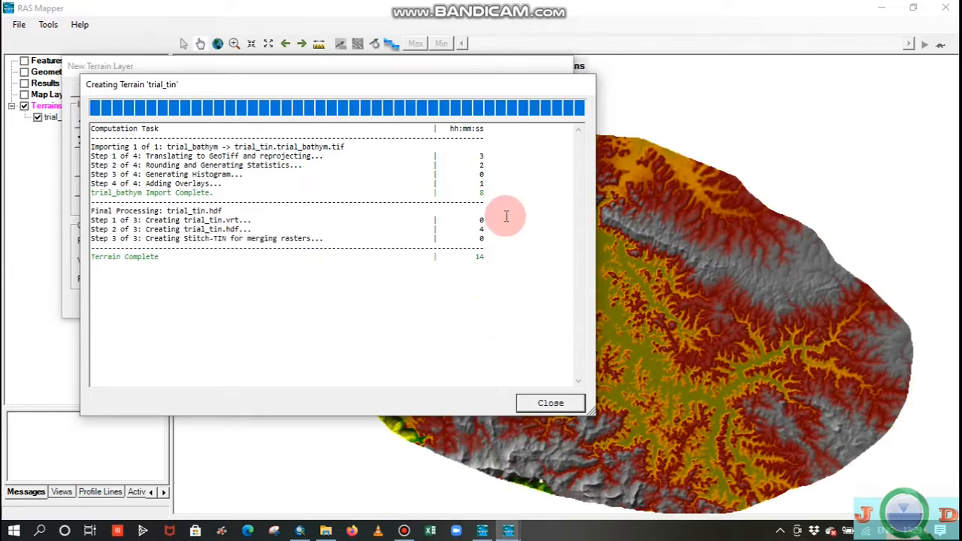
pyautogui.click(550, 404)
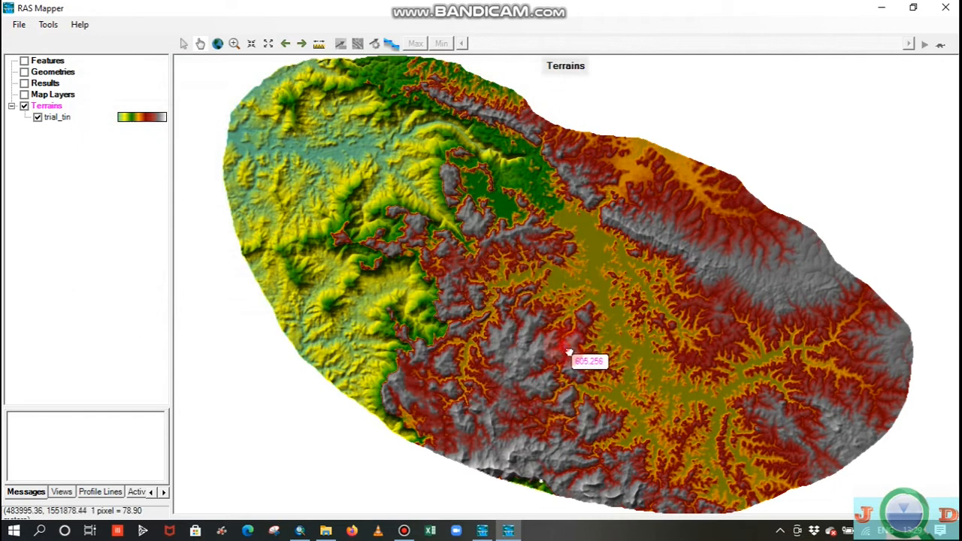
# Step: Inspect the trial_tin terrain's relief up close and return to the layer's full extent
pyautogui.scroll(1, 563, 341)
pyautogui.scroll(1, 604, 350)
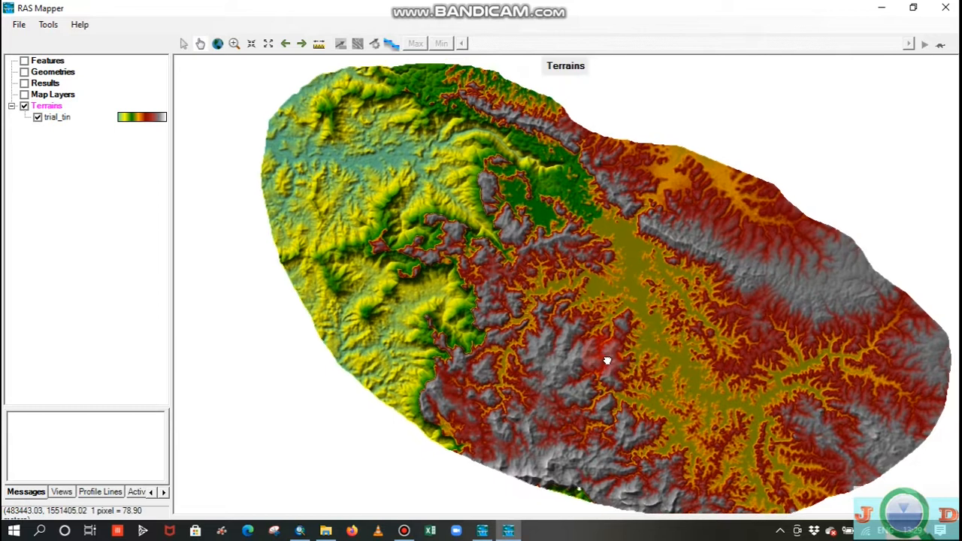
pyautogui.scroll(1, 607, 364)
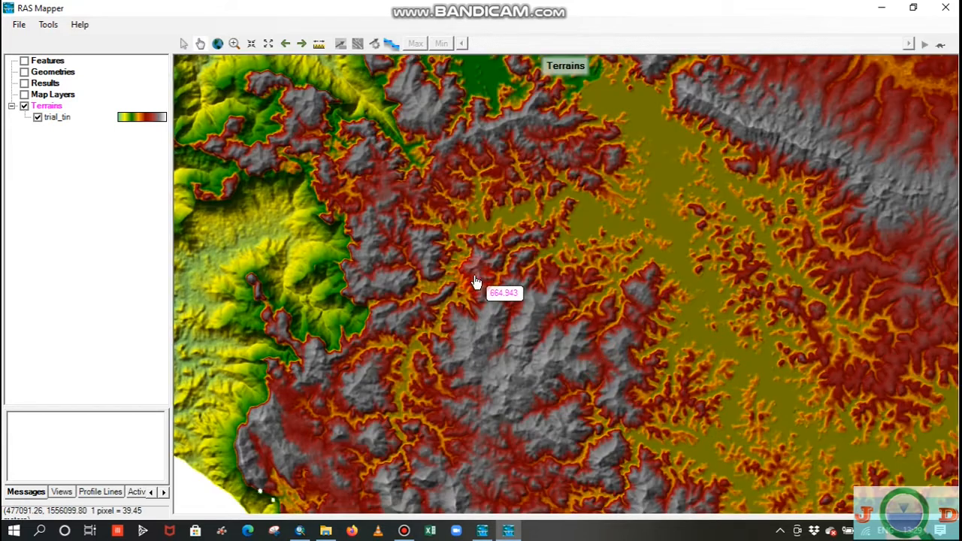
pyautogui.click(58, 122)
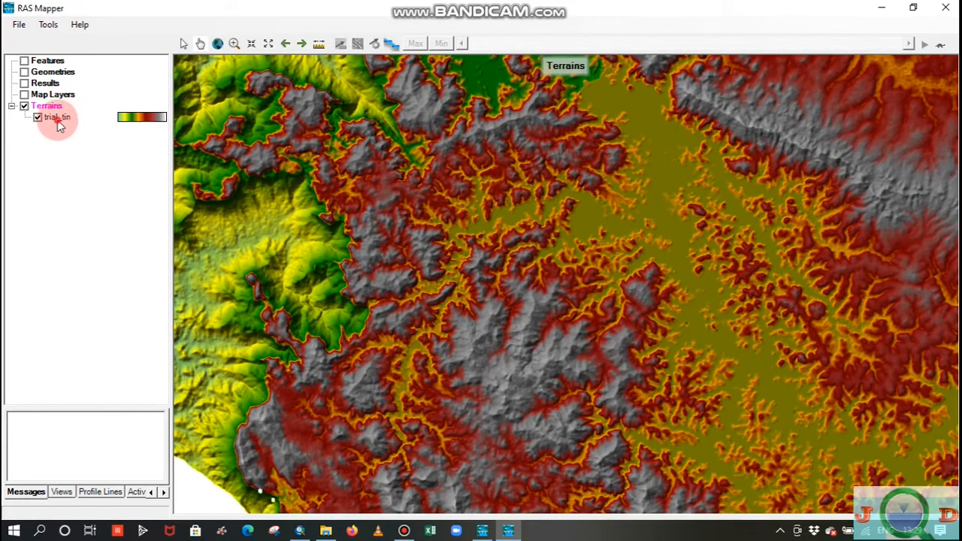
pyautogui.rightClick(58, 122)
pyautogui.click(78, 145)
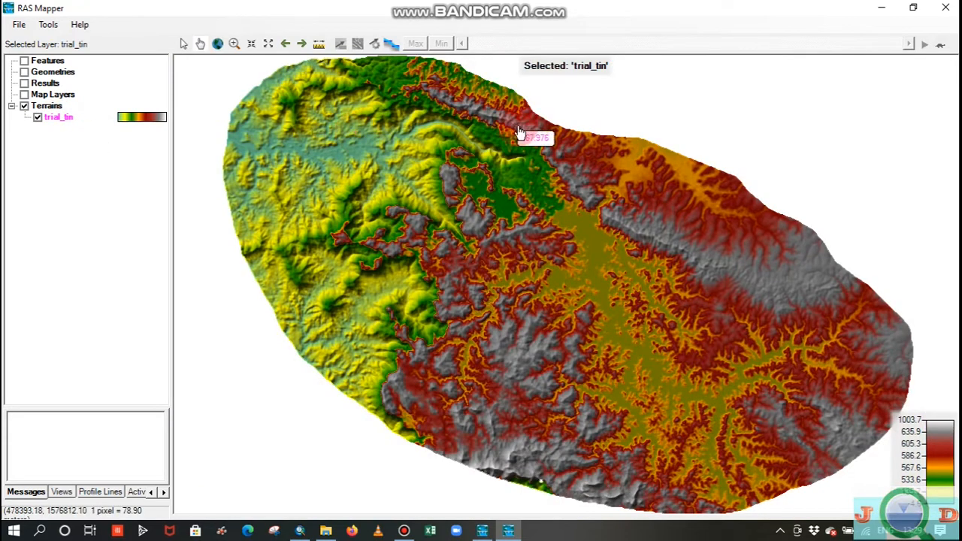
pyautogui.scroll(2, 526, 154)
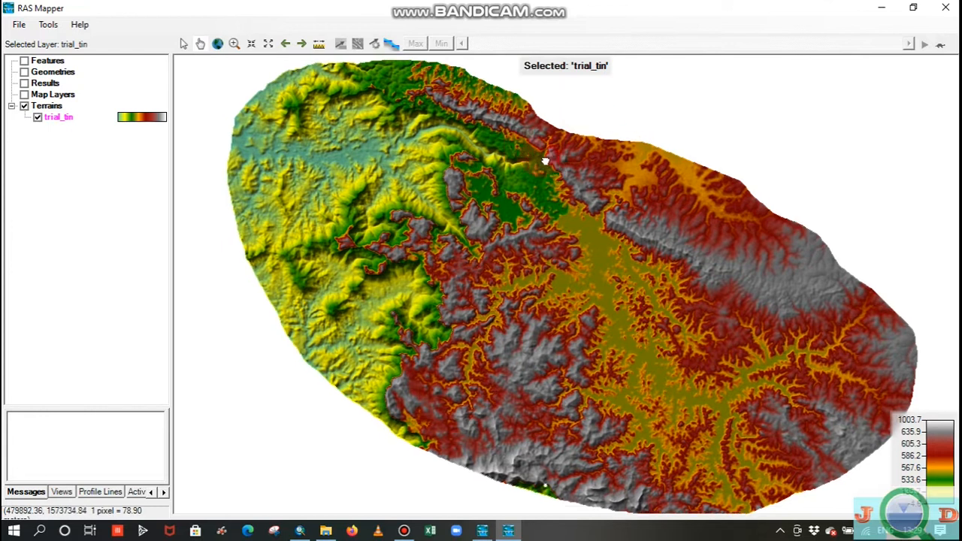
pyautogui.moveTo(555, 212); pyautogui.dragTo(515, 214)
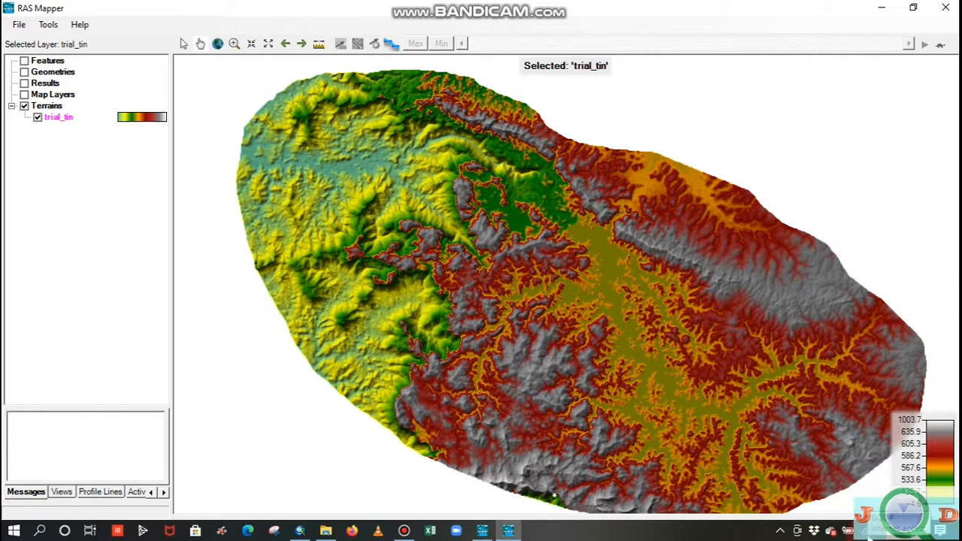
pyautogui.moveTo(576, 358); pyautogui.dragTo(549, 350)
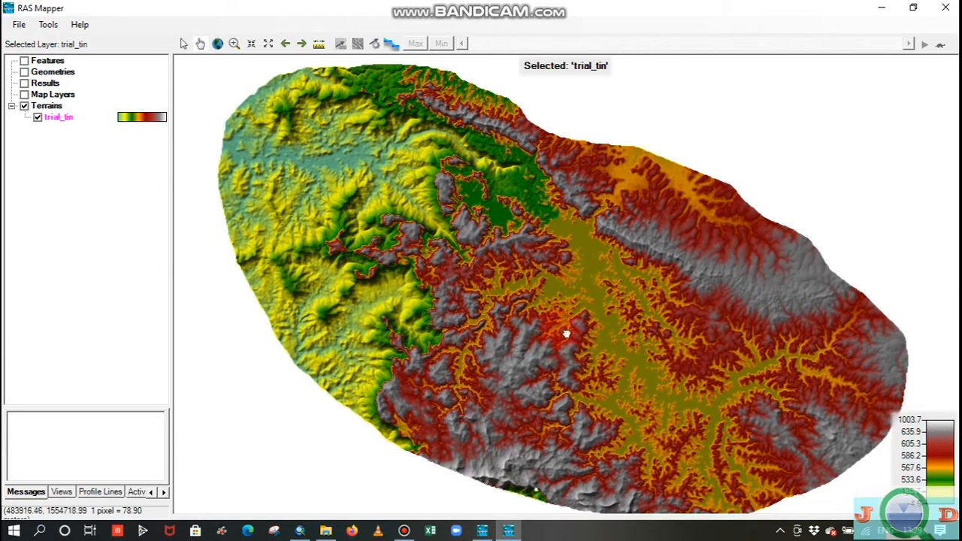
pyautogui.click(118, 145)
# Step: Add the Google Map web imagery layer to the project's map layers, keeping the near resample method
pyautogui.click(47, 99)
pyautogui.rightClick(47, 99)
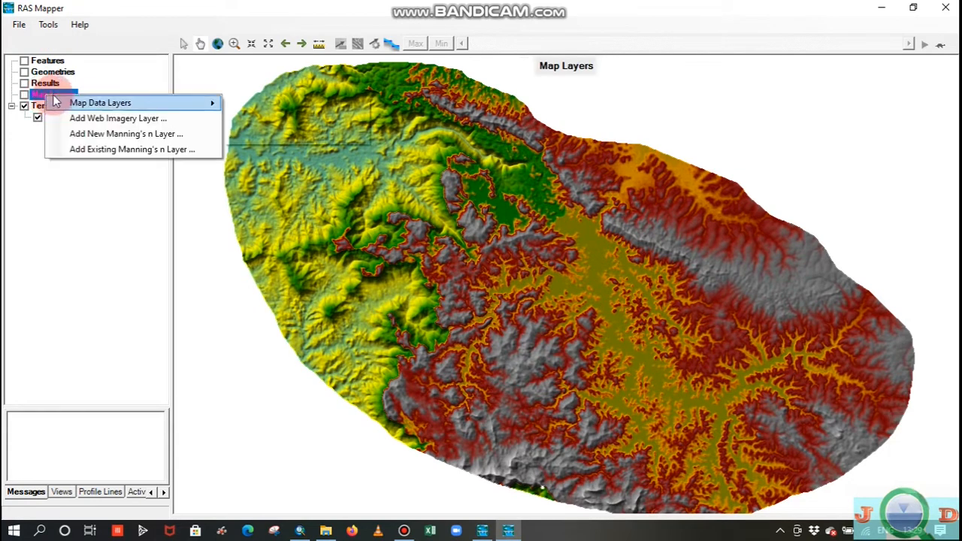
pyautogui.click(74, 120)
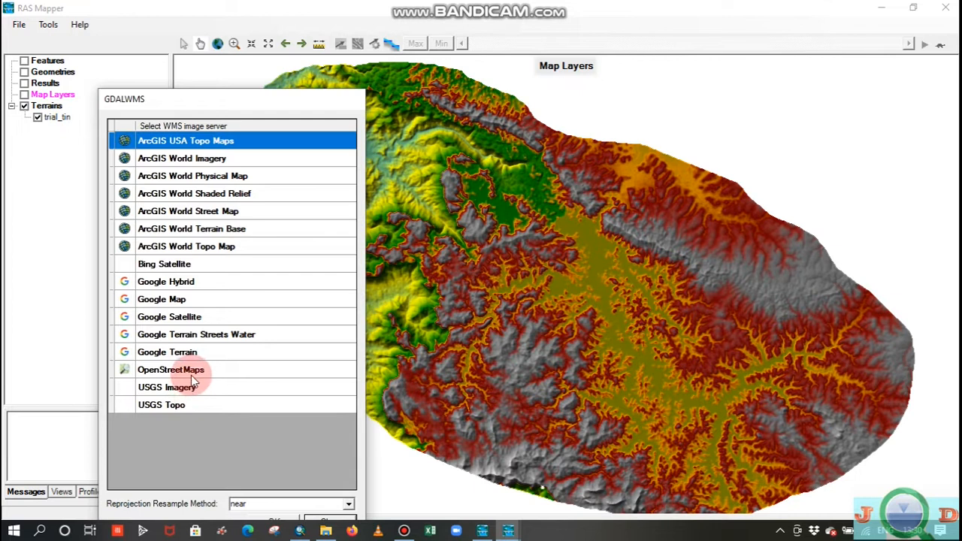
pyautogui.click(167, 300)
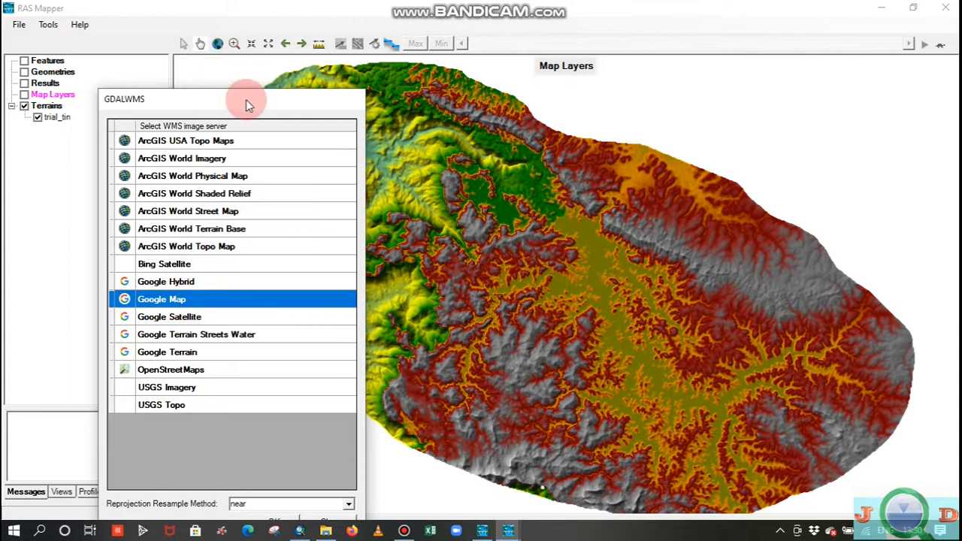
pyautogui.moveTo(247, 85); pyautogui.dragTo(251, 59)
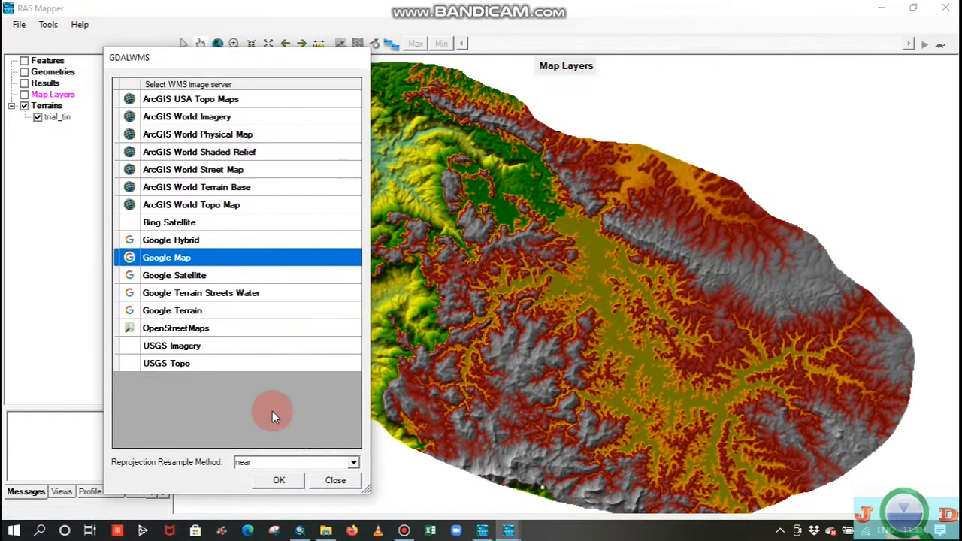
pyautogui.click(284, 483)
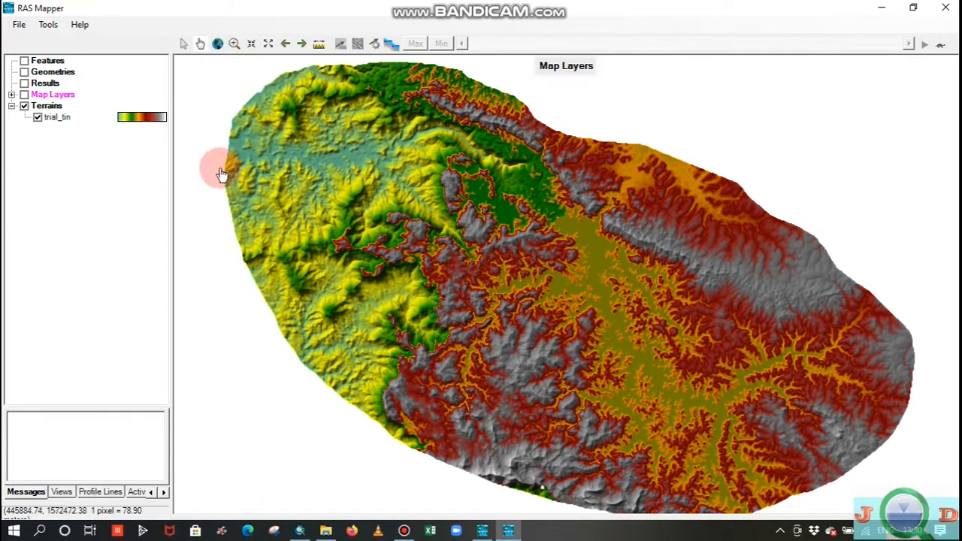
# Step: Expand the Map Layers group and turn on its display so Google Map shows over the terrain
pyautogui.click(13, 94)
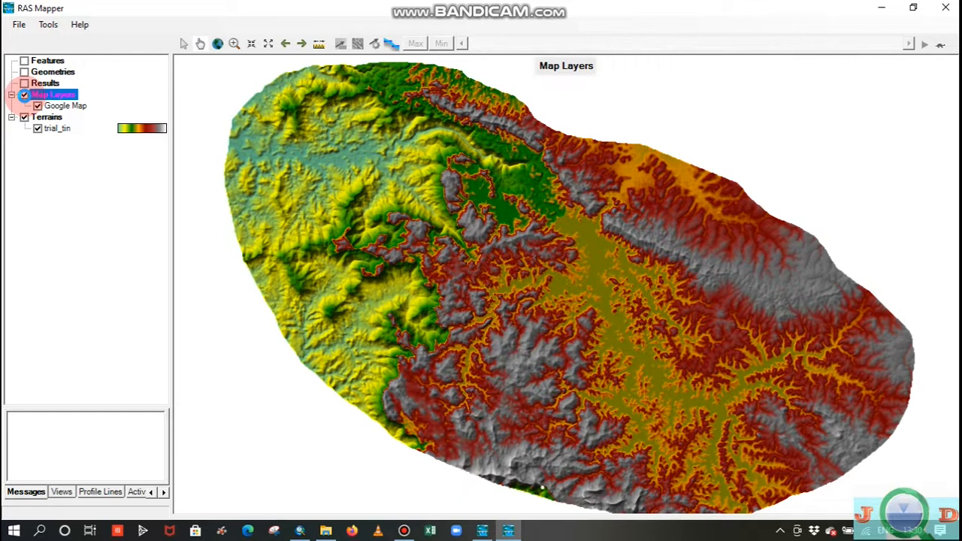
pyautogui.click(26, 96)
pyautogui.moveTo(442, 238); pyautogui.dragTo(529, 222)
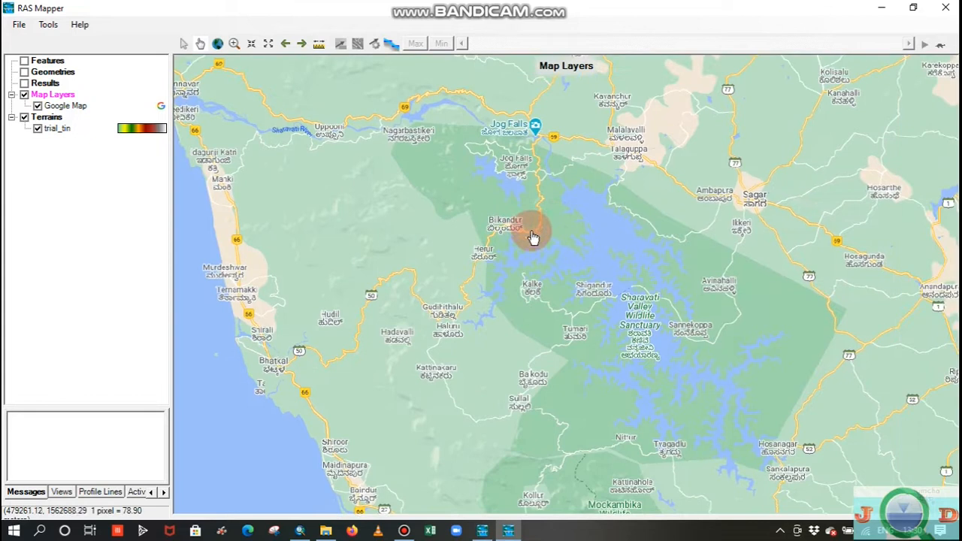
pyautogui.moveTo(595, 256); pyautogui.dragTo(574, 243)
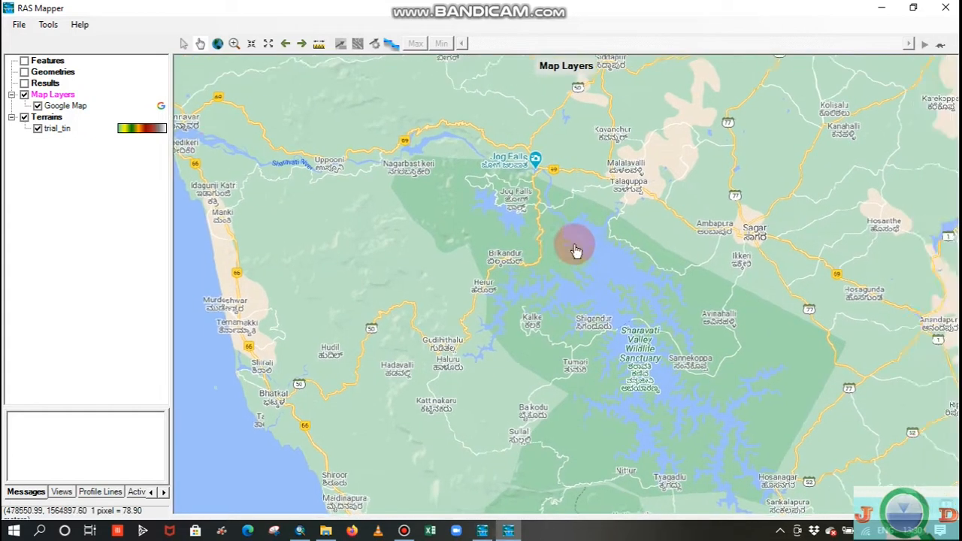
# Step: Add the ArcGIS World Physical Map web imagery layer and hide the Google Map layer
pyautogui.click(63, 95)
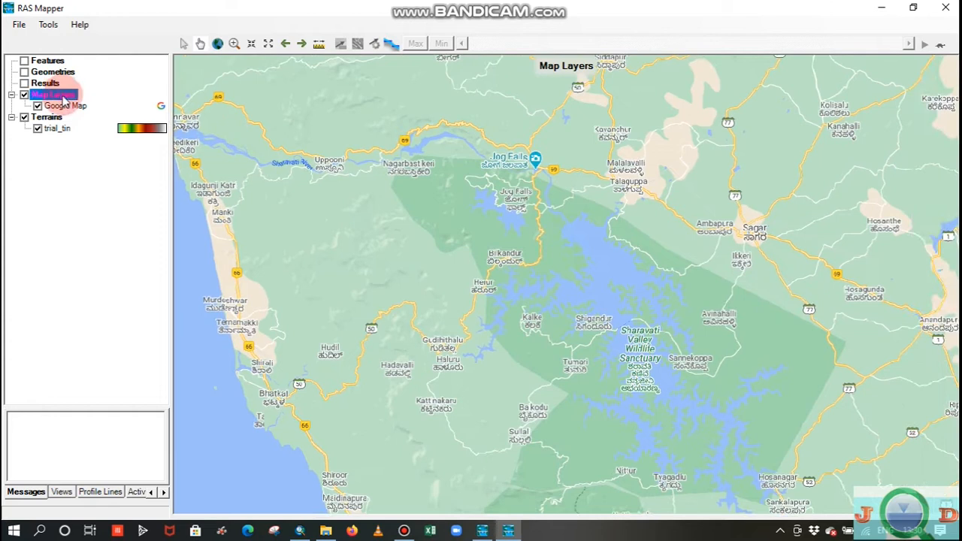
pyautogui.rightClick(63, 96)
pyautogui.click(111, 121)
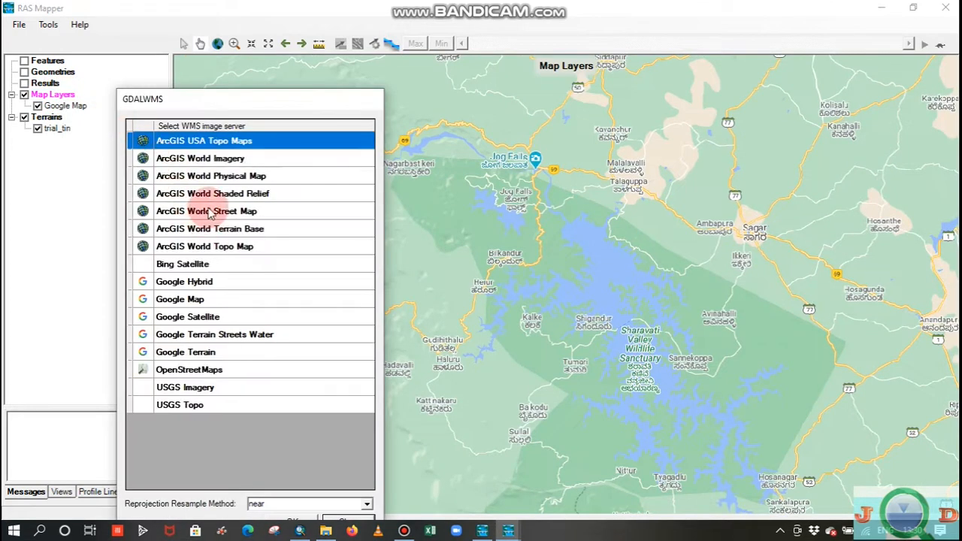
pyautogui.click(210, 213)
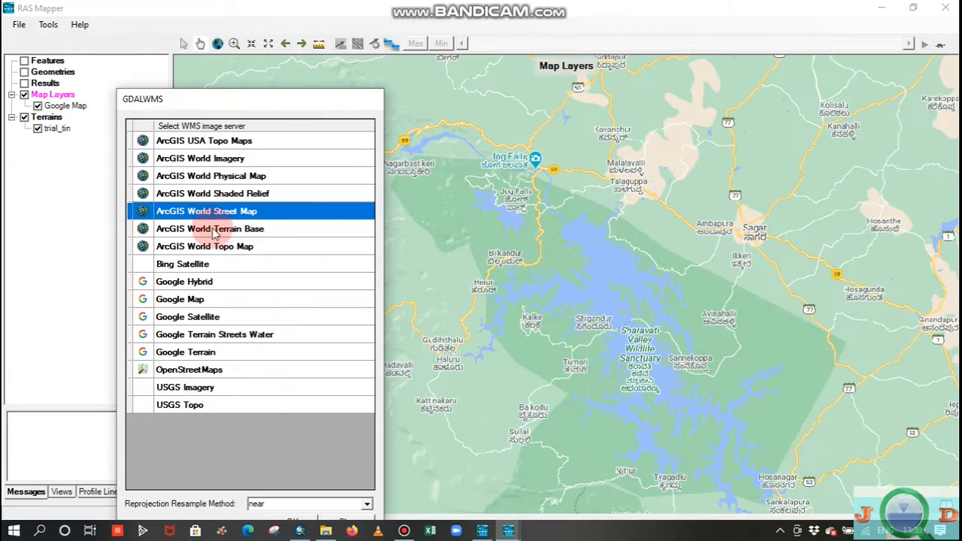
pyautogui.click(239, 176)
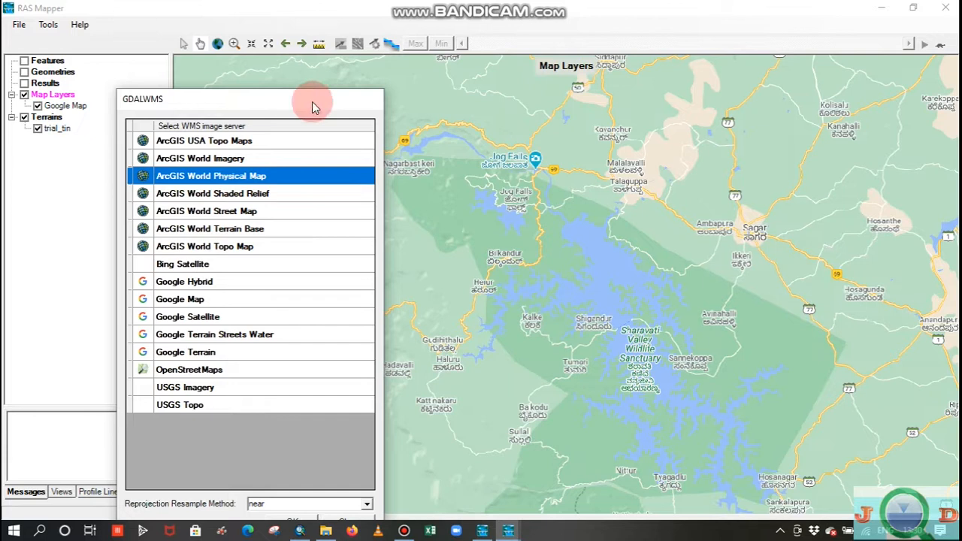
pyautogui.moveTo(312, 104); pyautogui.dragTo(310, 56)
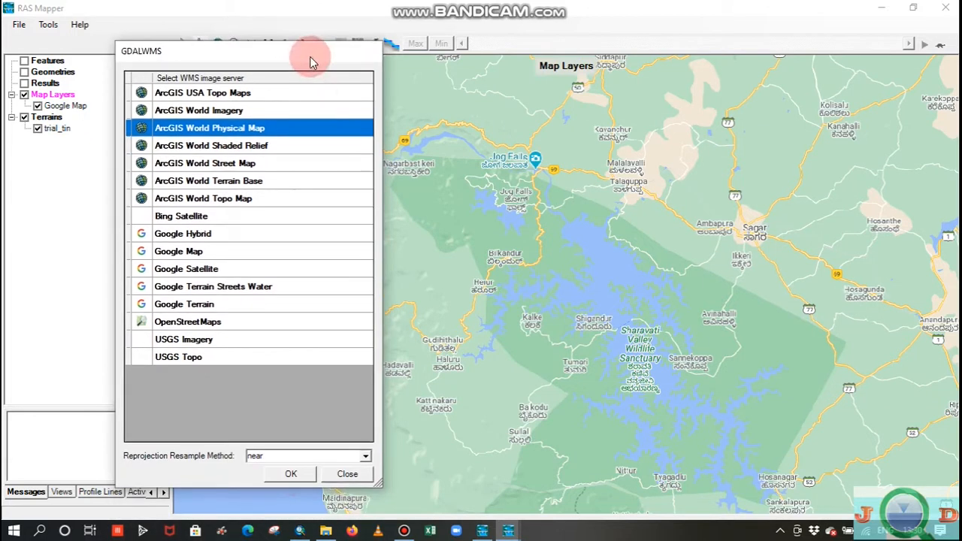
pyautogui.click(290, 475)
pyautogui.click(289, 475)
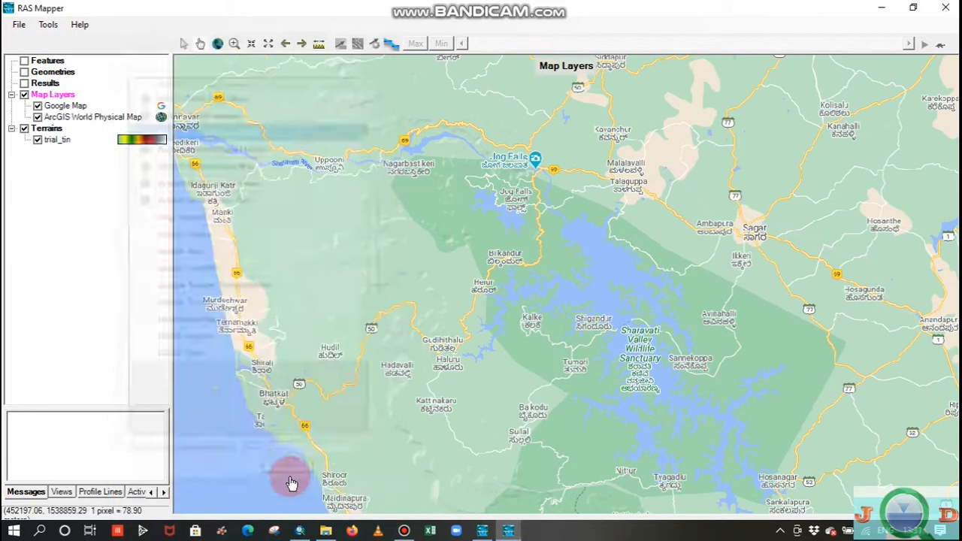
pyautogui.click(37, 106)
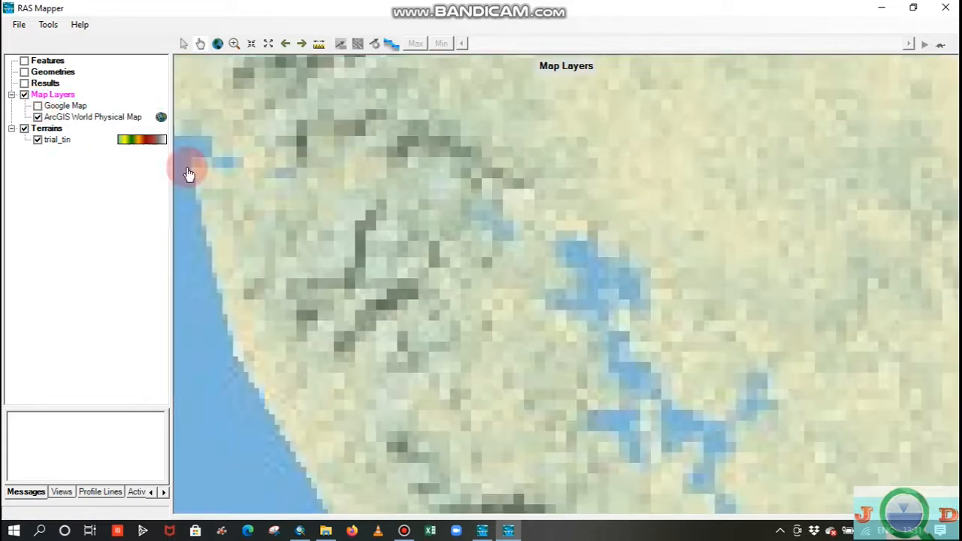
pyautogui.moveTo(534, 232); pyautogui.dragTo(553, 188)
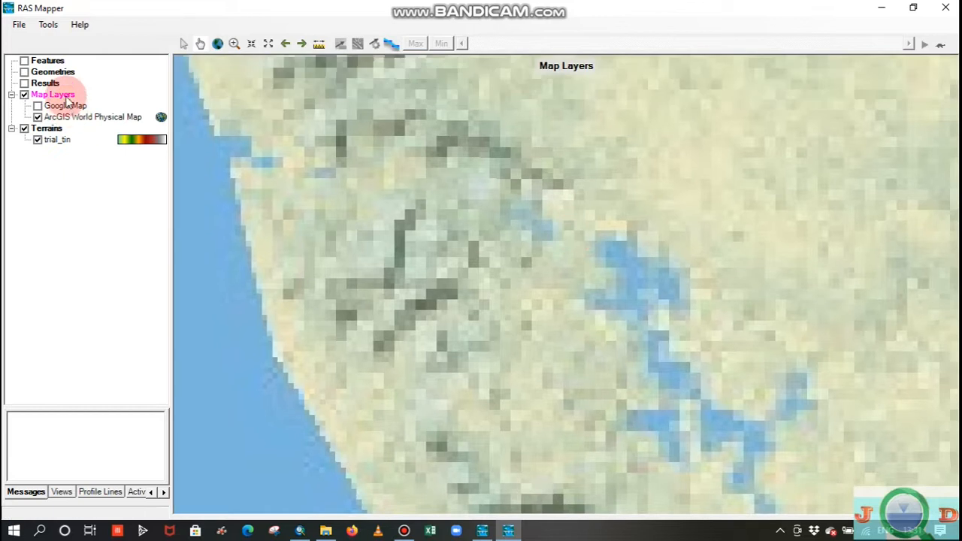
# Step: Add the Google Terrain Streets Water web imagery layer and hide the ArcGIS World Physical Map layer
pyautogui.rightClick(67, 99)
pyautogui.click(115, 124)
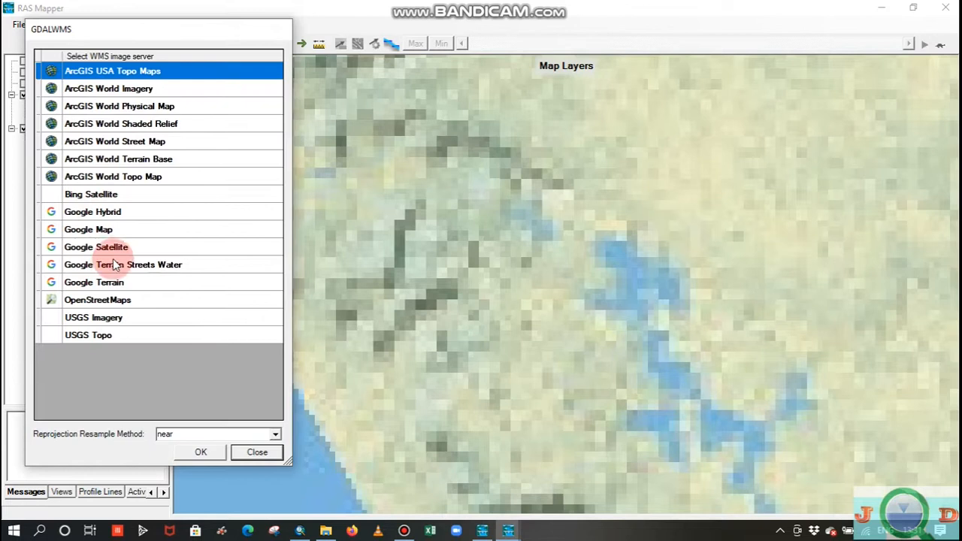
pyautogui.click(112, 267)
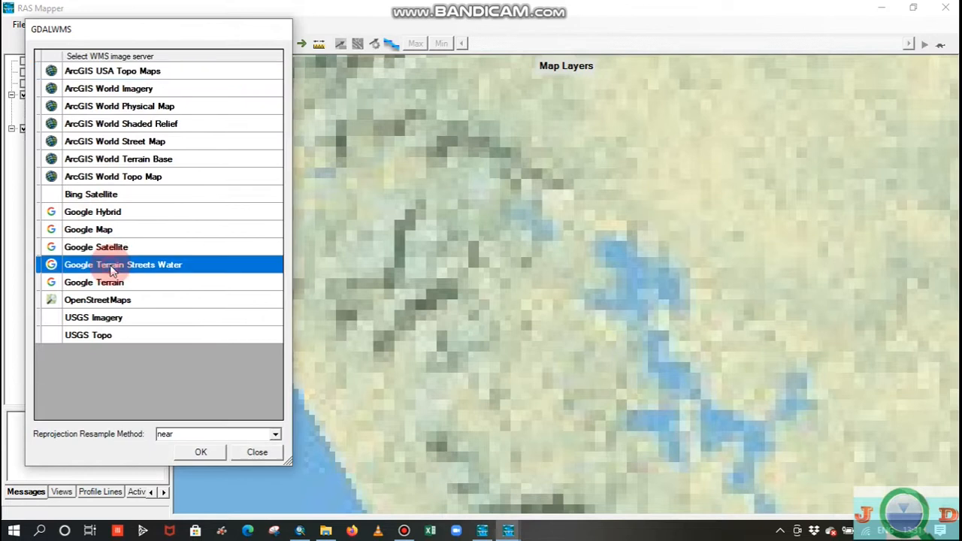
pyautogui.click(187, 394)
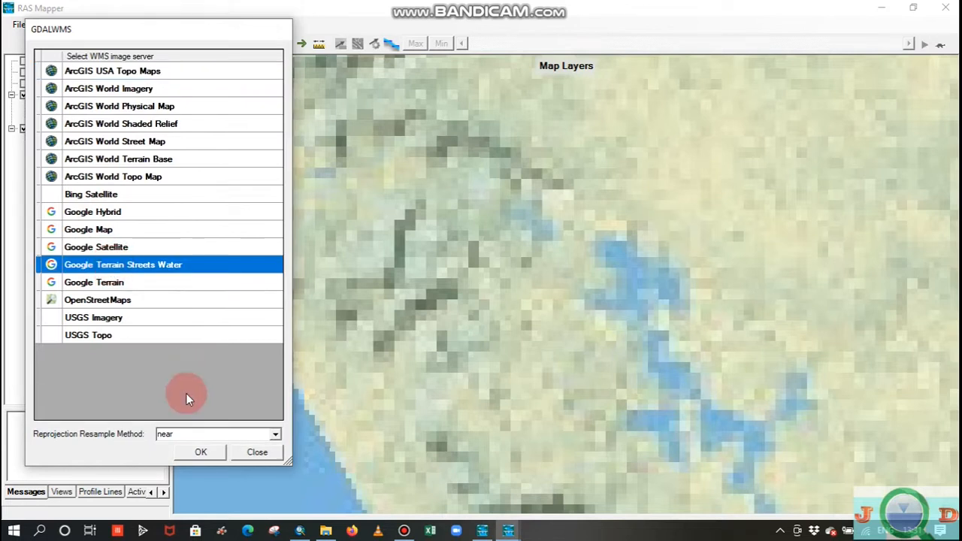
pyautogui.click(205, 450)
pyautogui.click(38, 117)
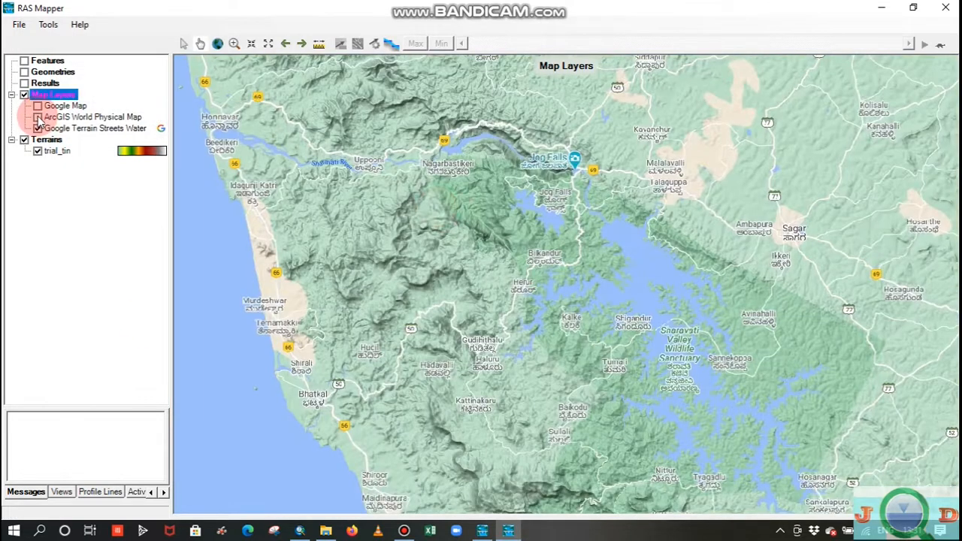
pyautogui.moveTo(435, 206)
pyautogui.mouseDown()
pyautogui.moveTo(627, 240)
pyautogui.moveTo(447, 231)
pyautogui.moveTo(425, 218)
pyautogui.mouseUp()
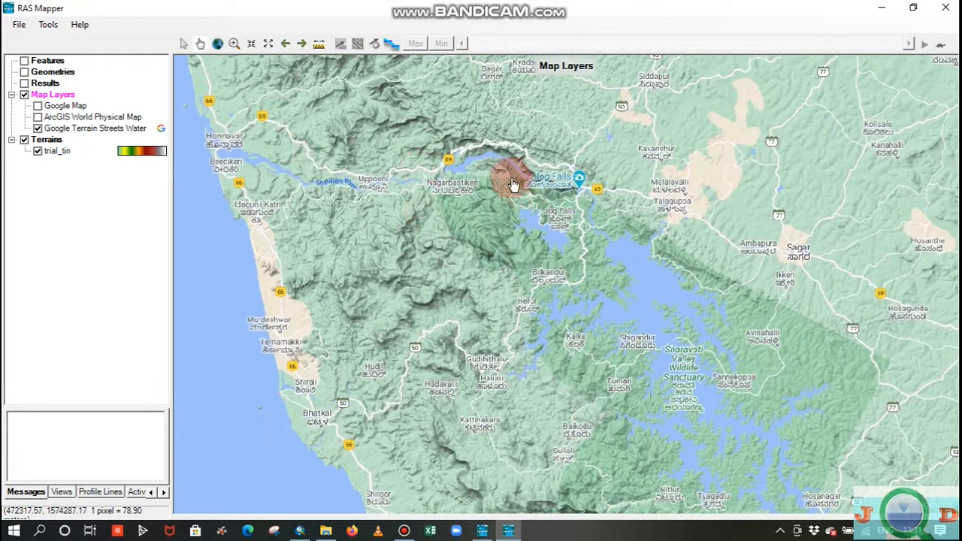
pyautogui.moveTo(373, 178); pyautogui.dragTo(328, 174)
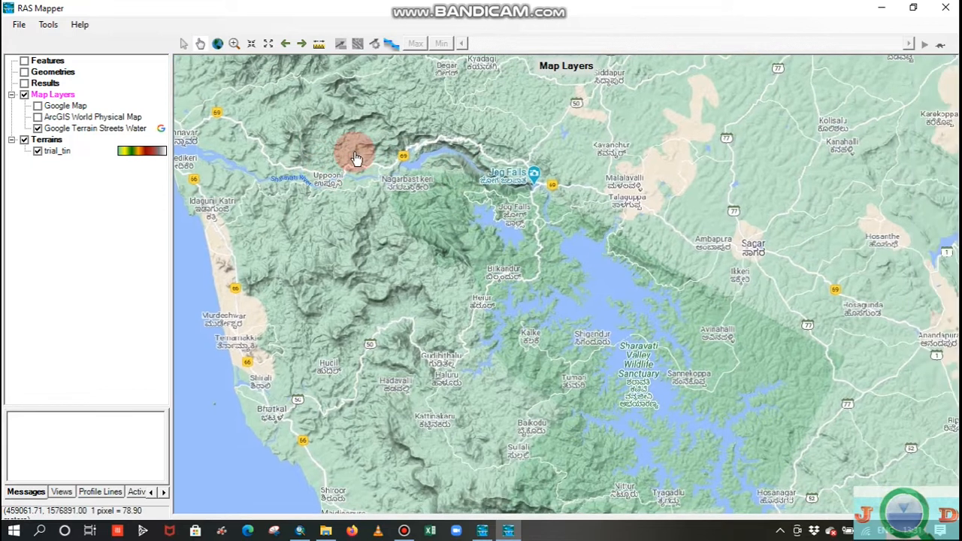
pyautogui.moveTo(417, 154); pyautogui.dragTo(467, 172)
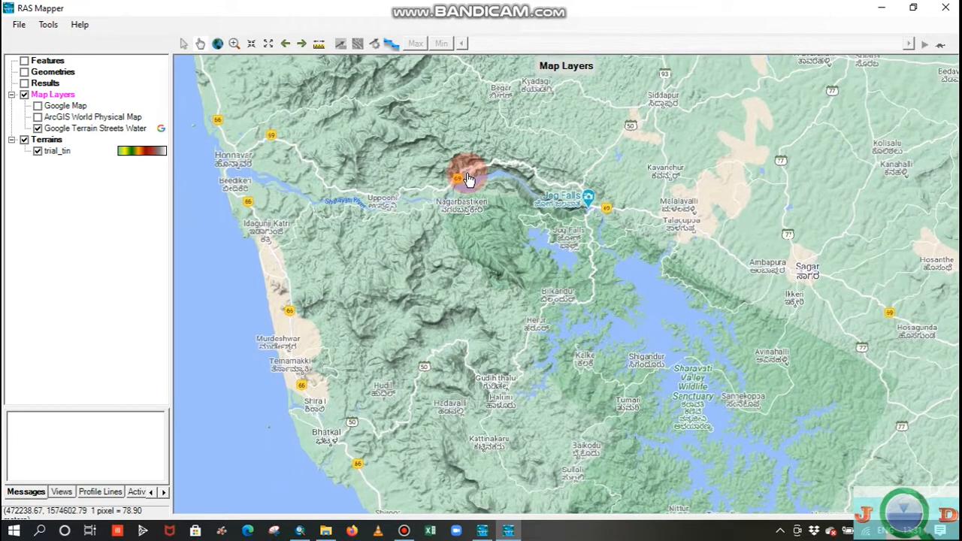
pyautogui.moveTo(471, 177); pyautogui.dragTo(534, 193)
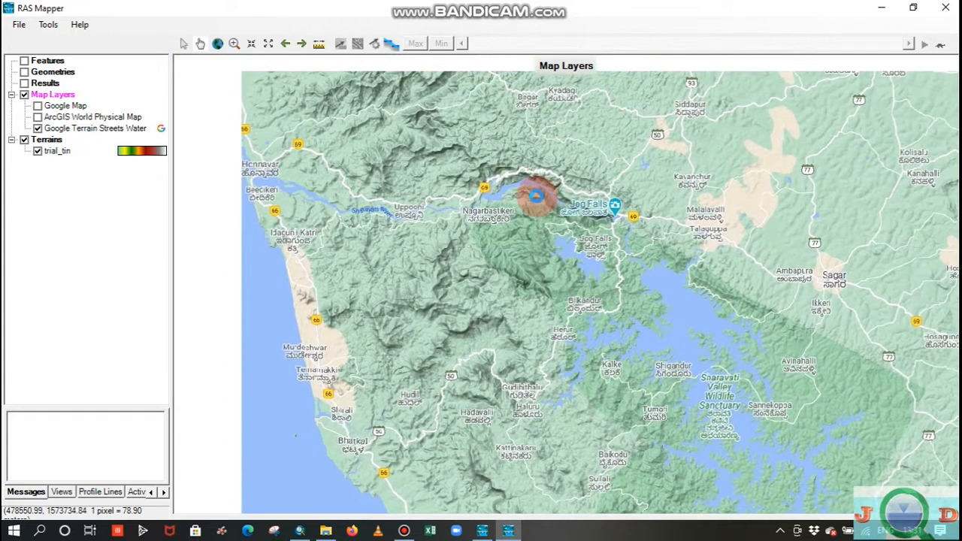
# Step: Add the OpenStreetMaps web imagery layer and hide the Google Terrain Streets Water layer
pyautogui.rightClick(67, 96)
pyautogui.click(117, 121)
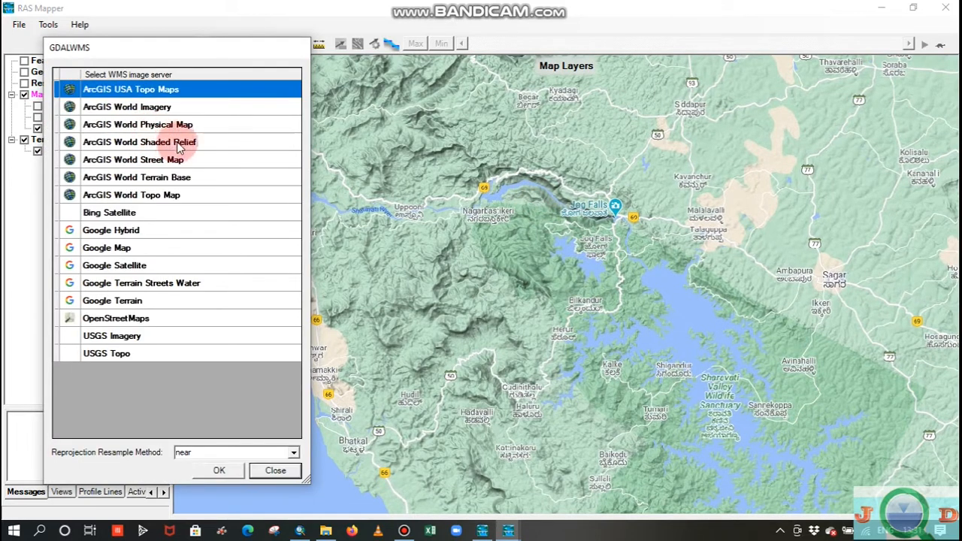
pyautogui.click(116, 320)
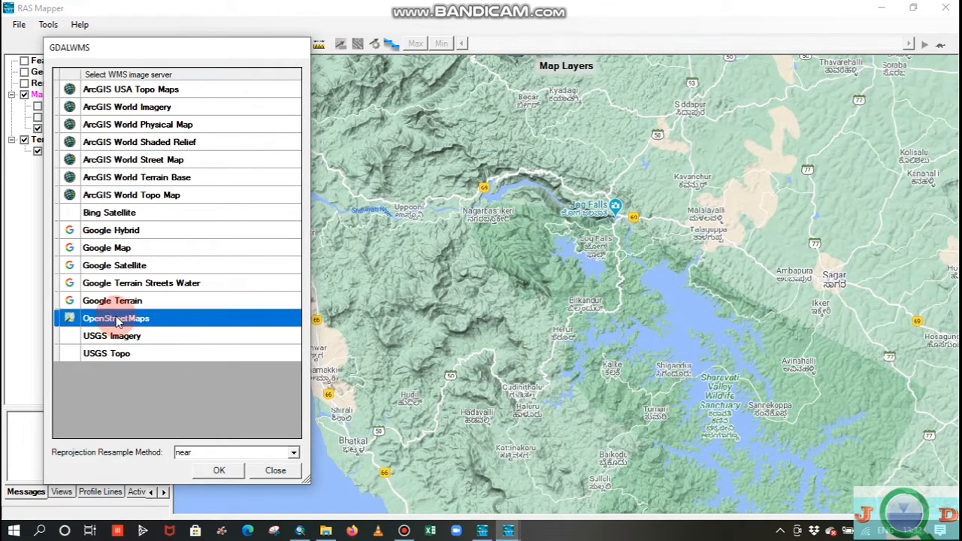
pyautogui.click(229, 470)
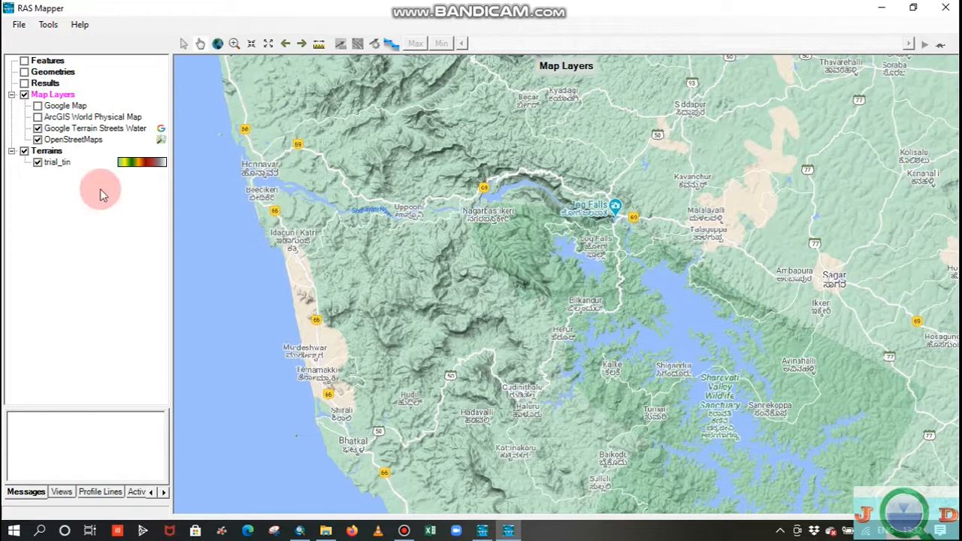
pyautogui.click(38, 129)
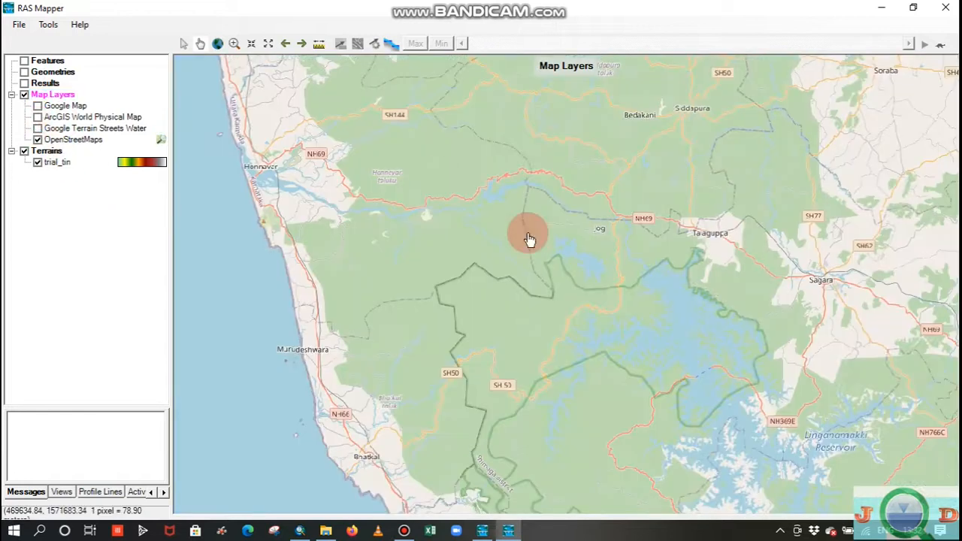